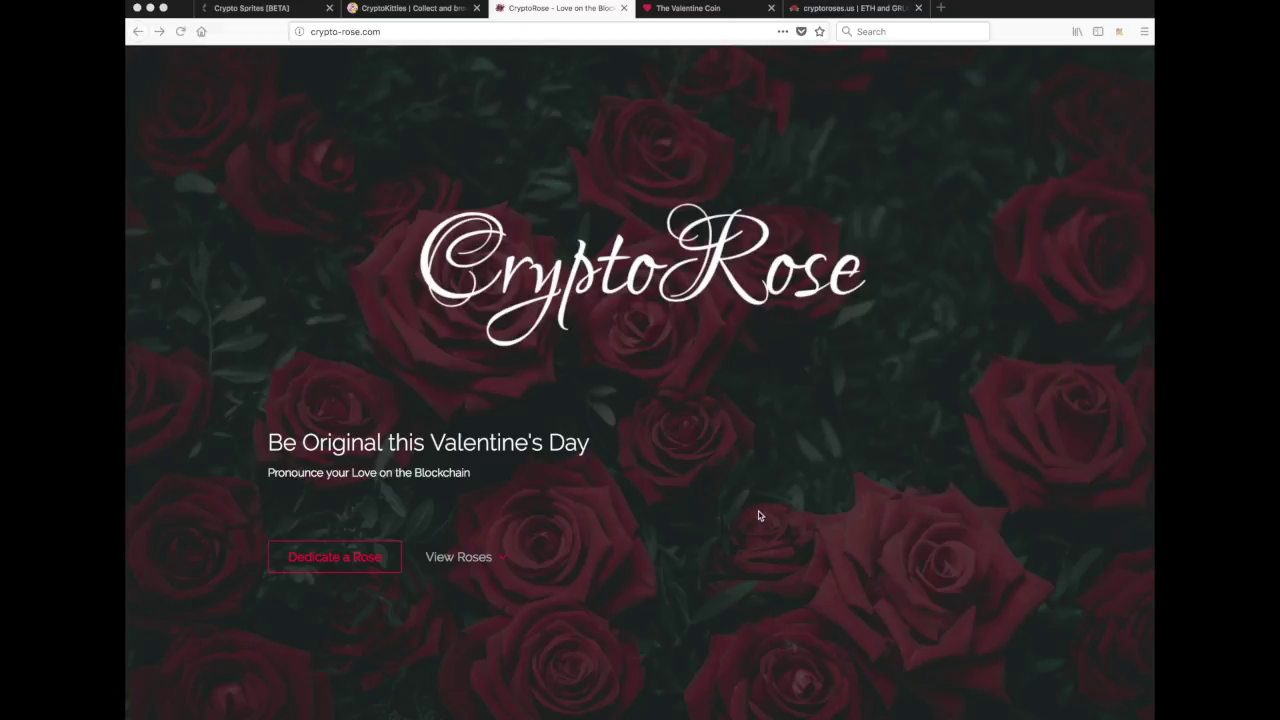
Look through the CryptoRose site, The Valentine Coin page down to its order section, and the cryptoroses.us home page.
scroll(848, 420, down, 5)
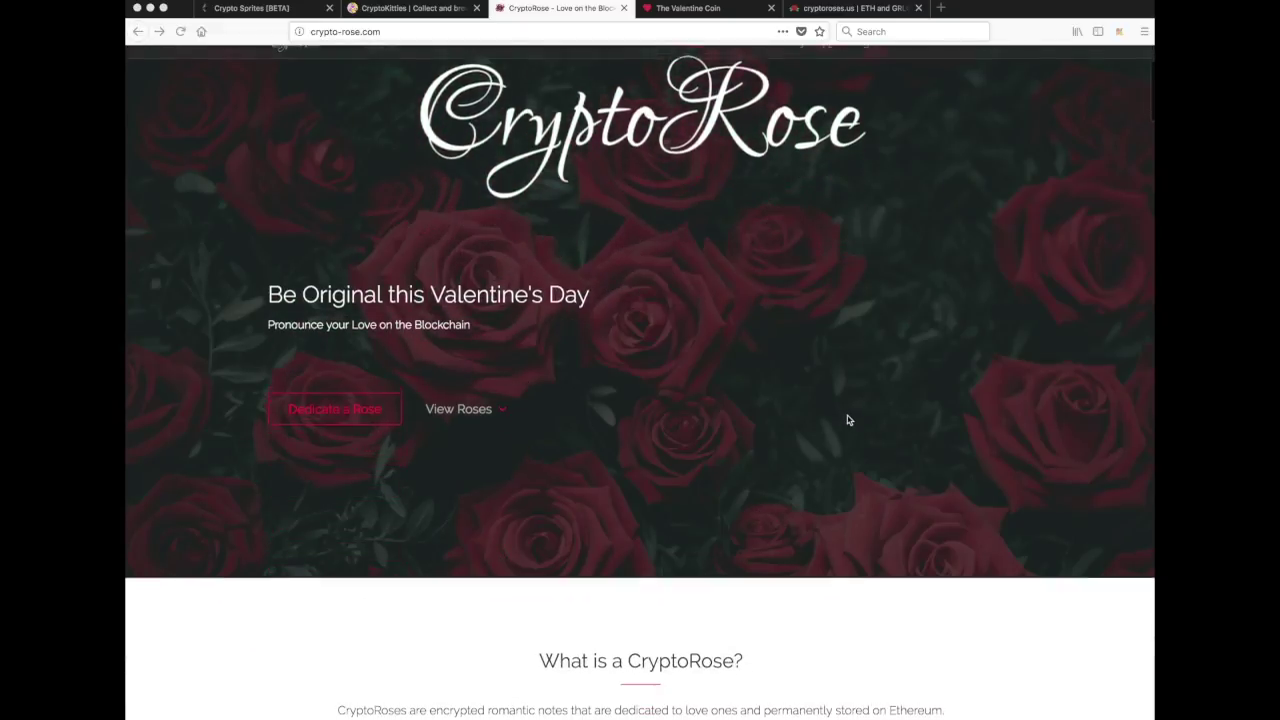
scroll(848, 420, down, 6)
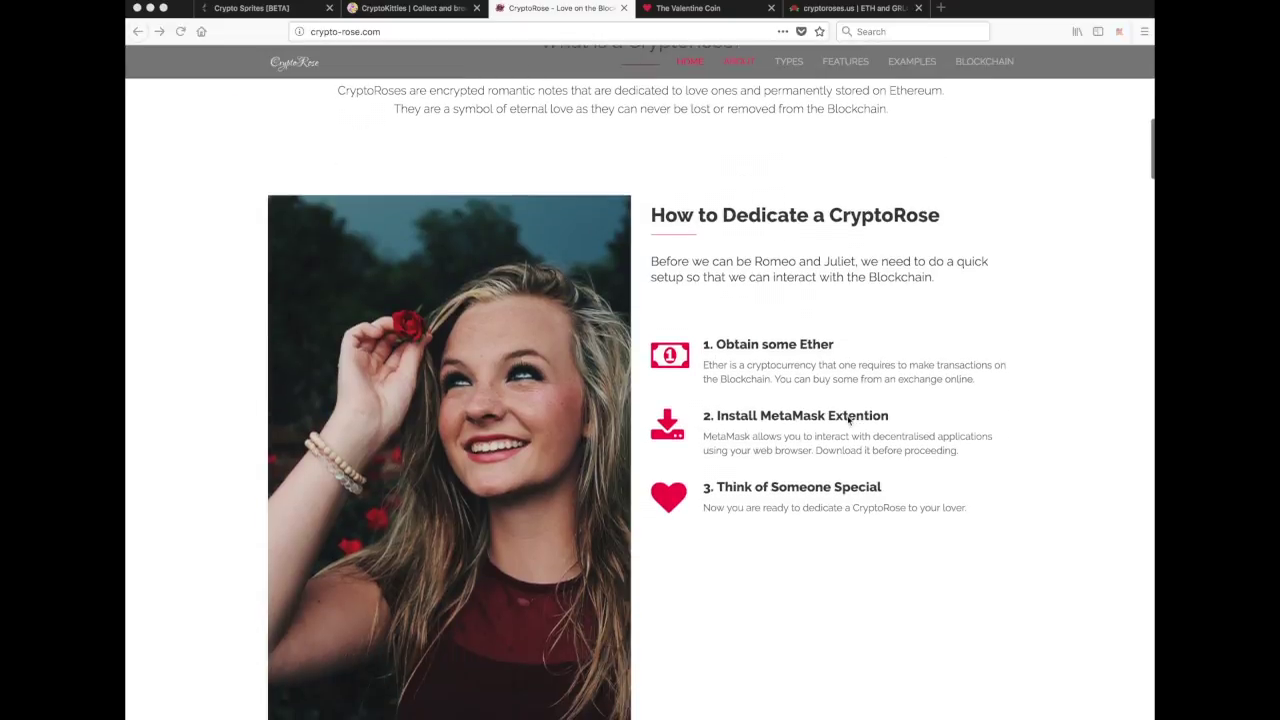
scroll(848, 420, down, 10)
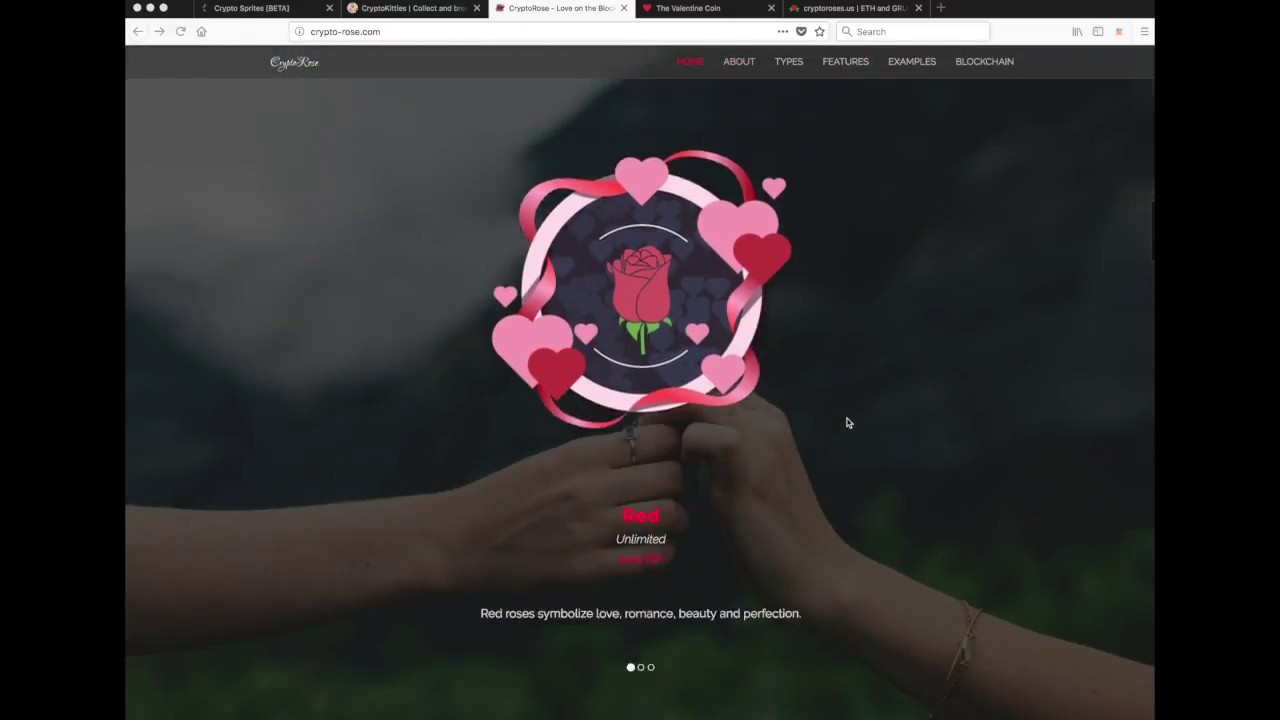
scroll(848, 422, down, 6)
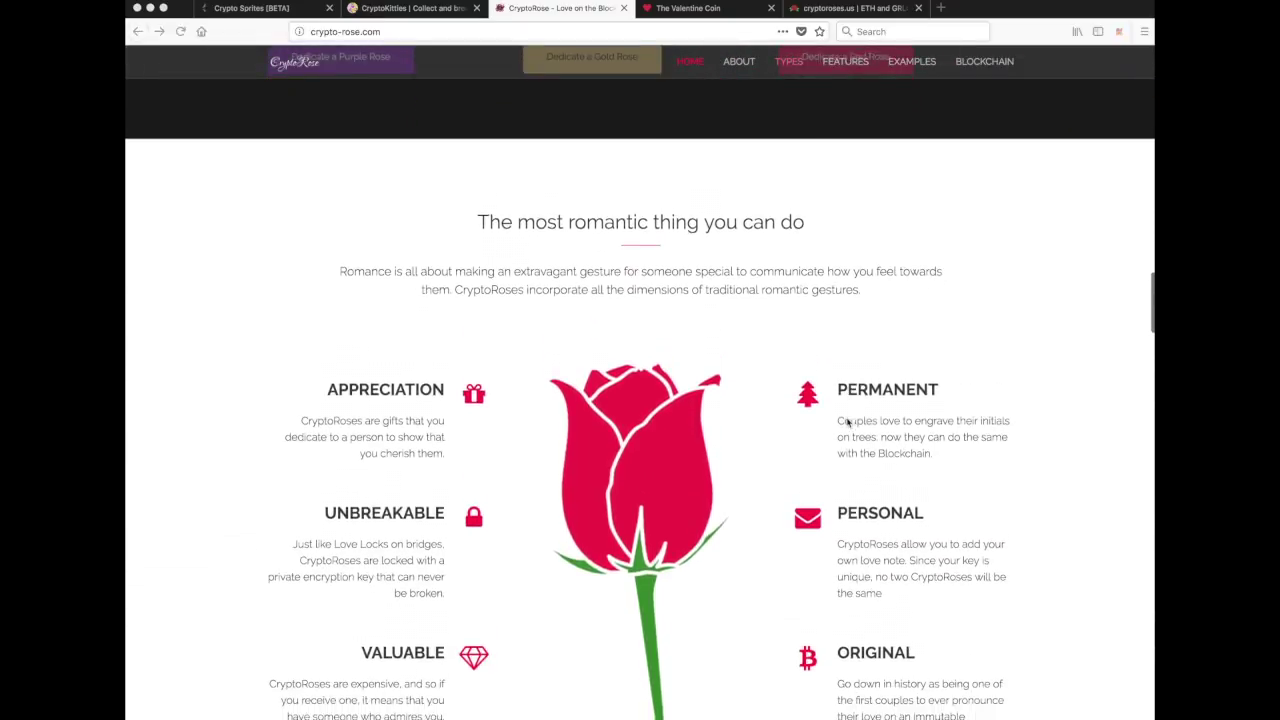
scroll(848, 422, down, 1)
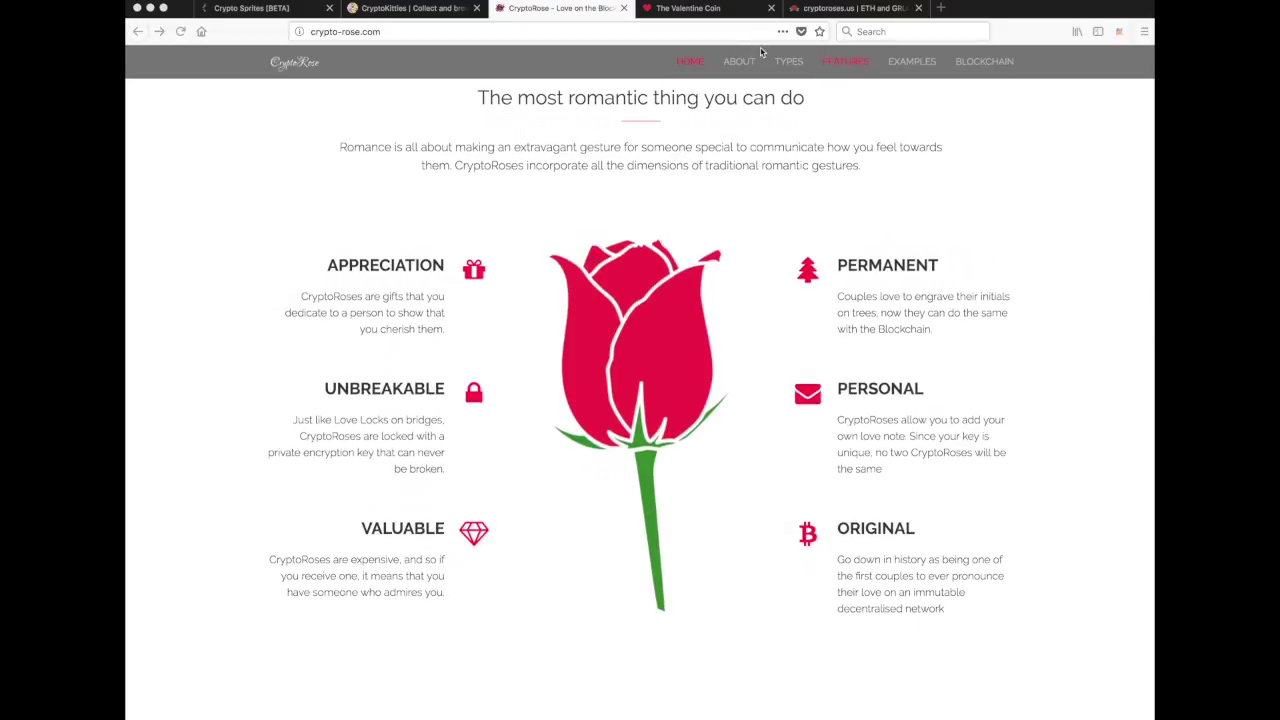
click(697, 10)
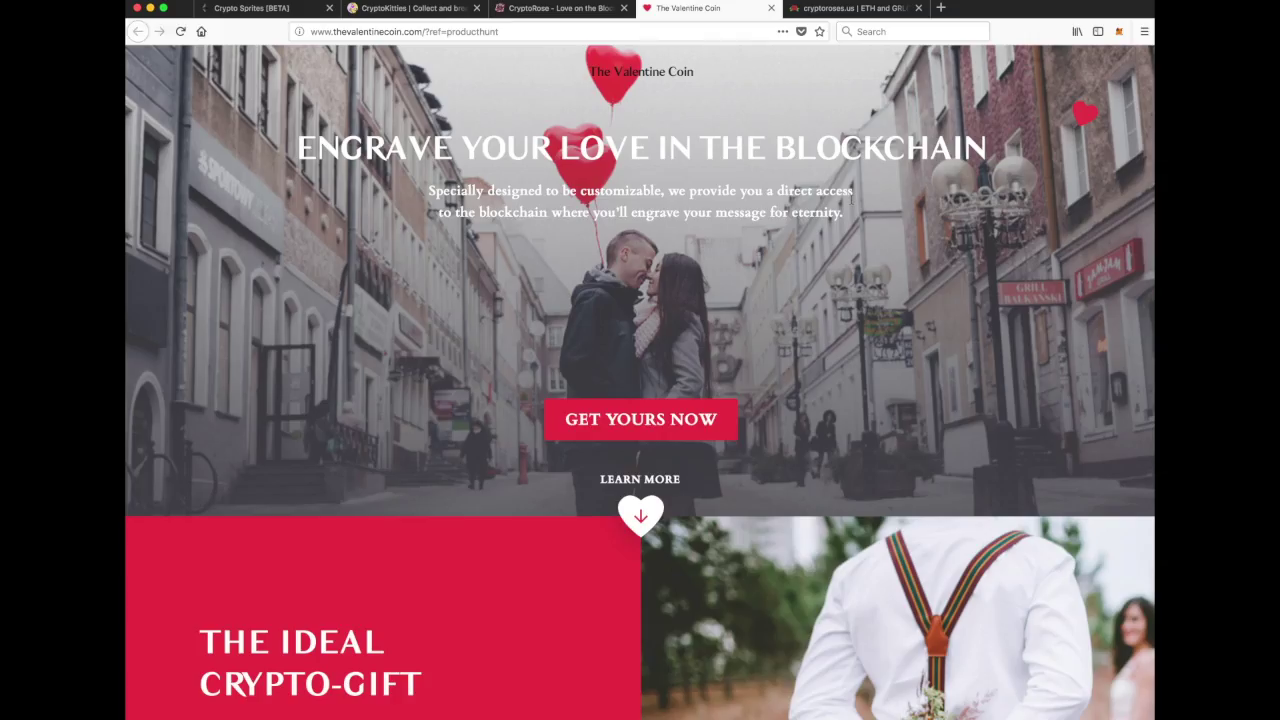
scroll(851, 197, down, 20)
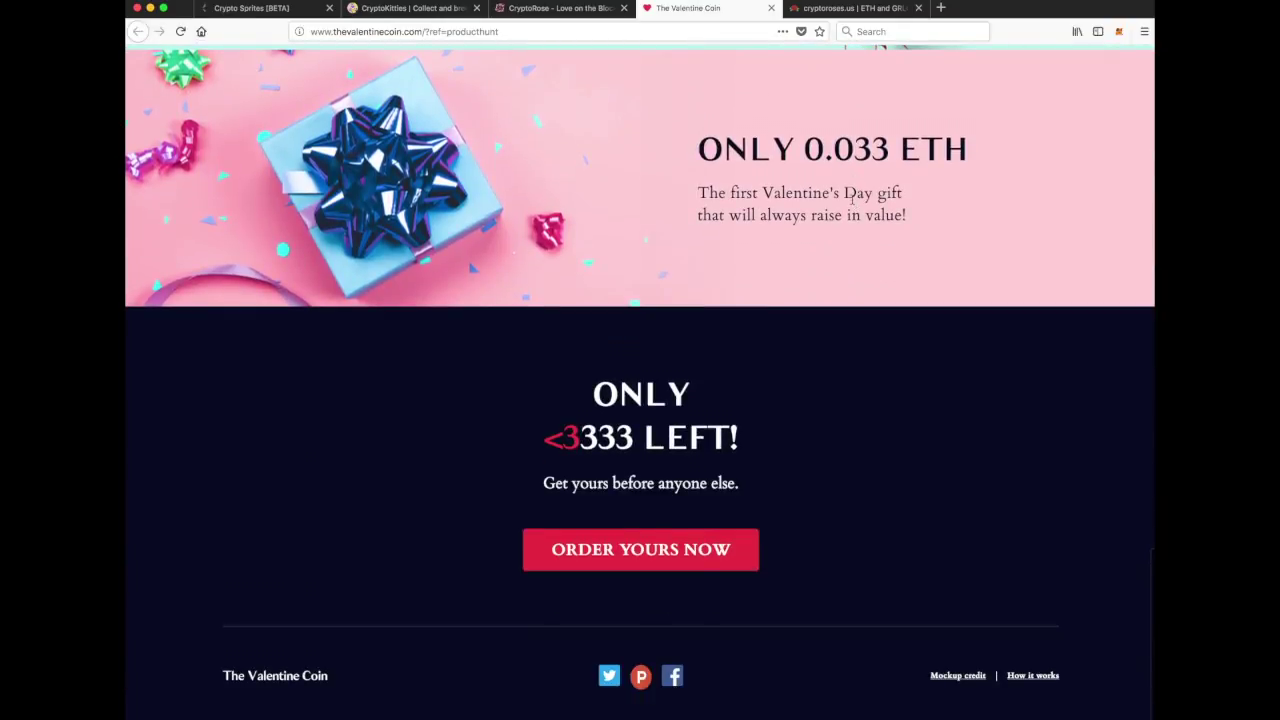
click(855, 8)
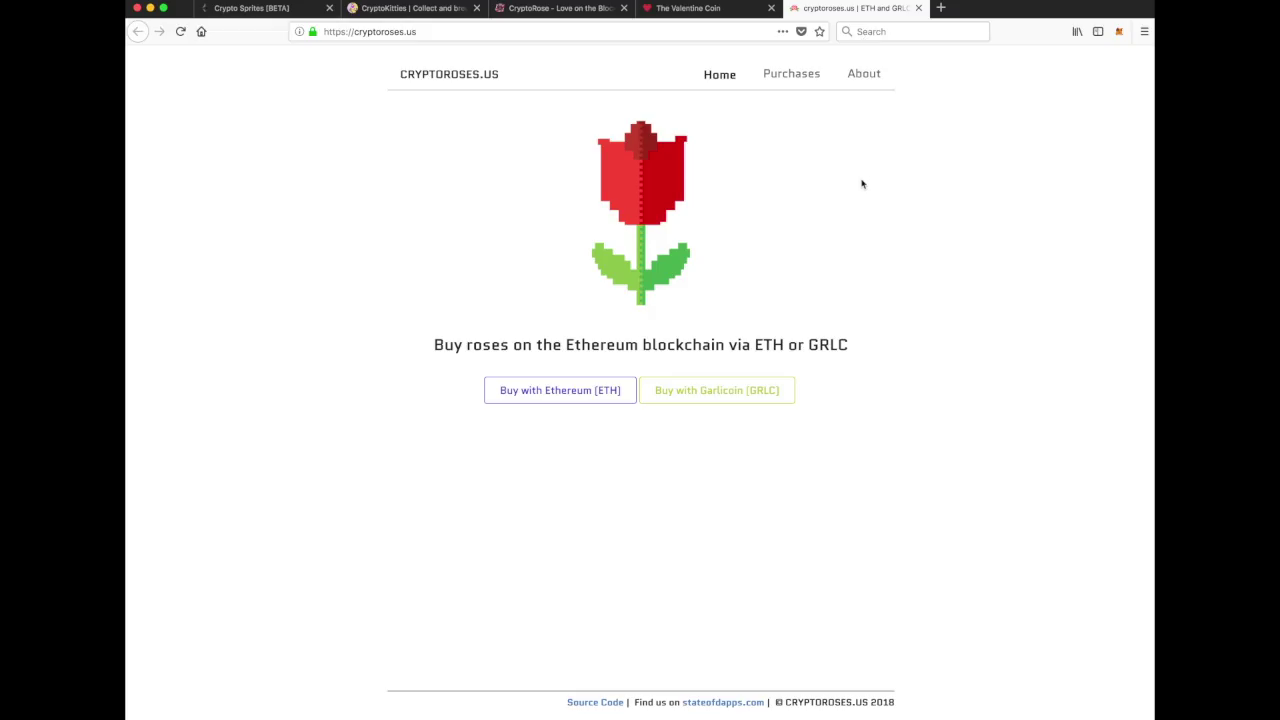
Close the cryptoroses.us, Valentine Coin and CryptoRose pages and switch to the Crypto Sprites page.
click(919, 8)
click(771, 8)
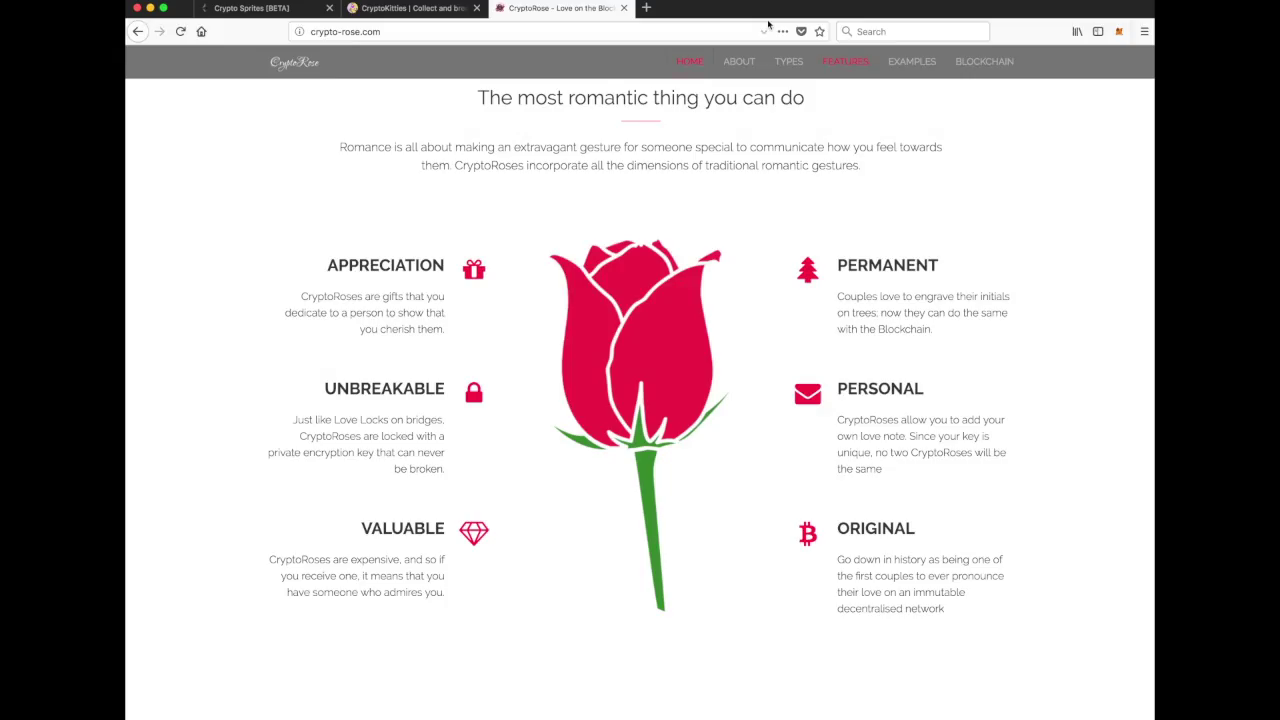
click(626, 9)
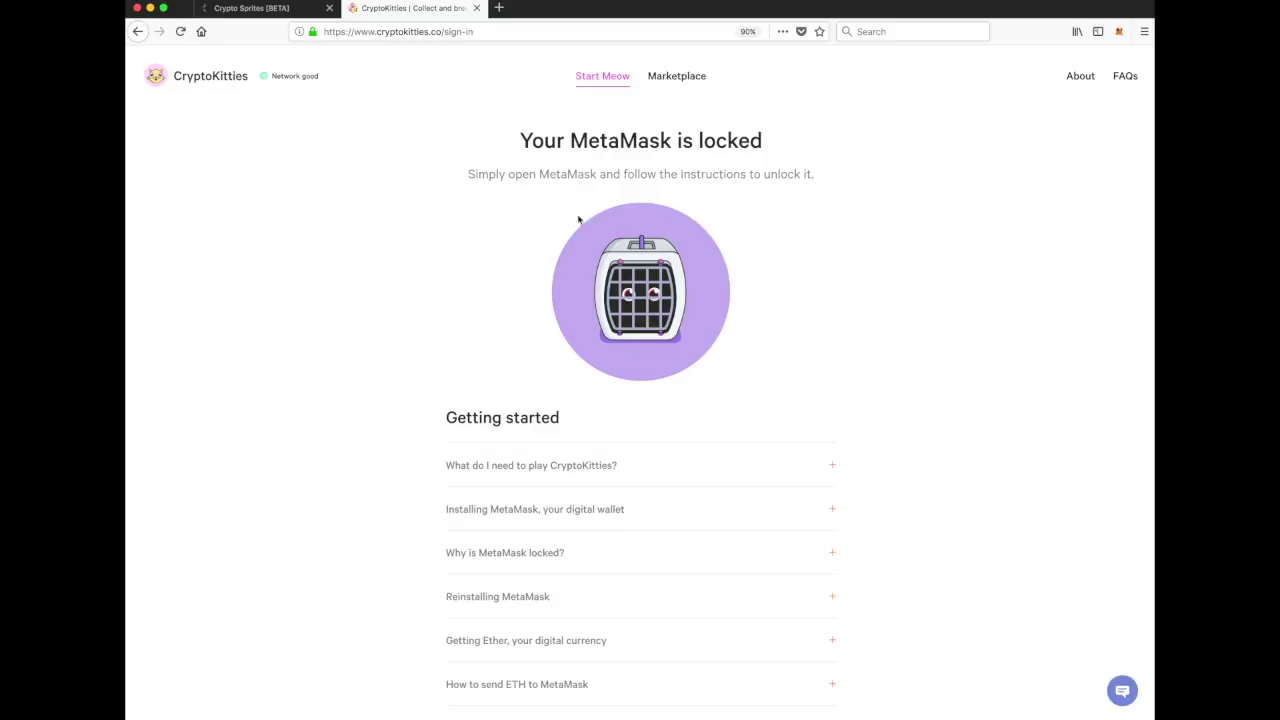
scroll(882, 456, up, 1)
click(243, 10)
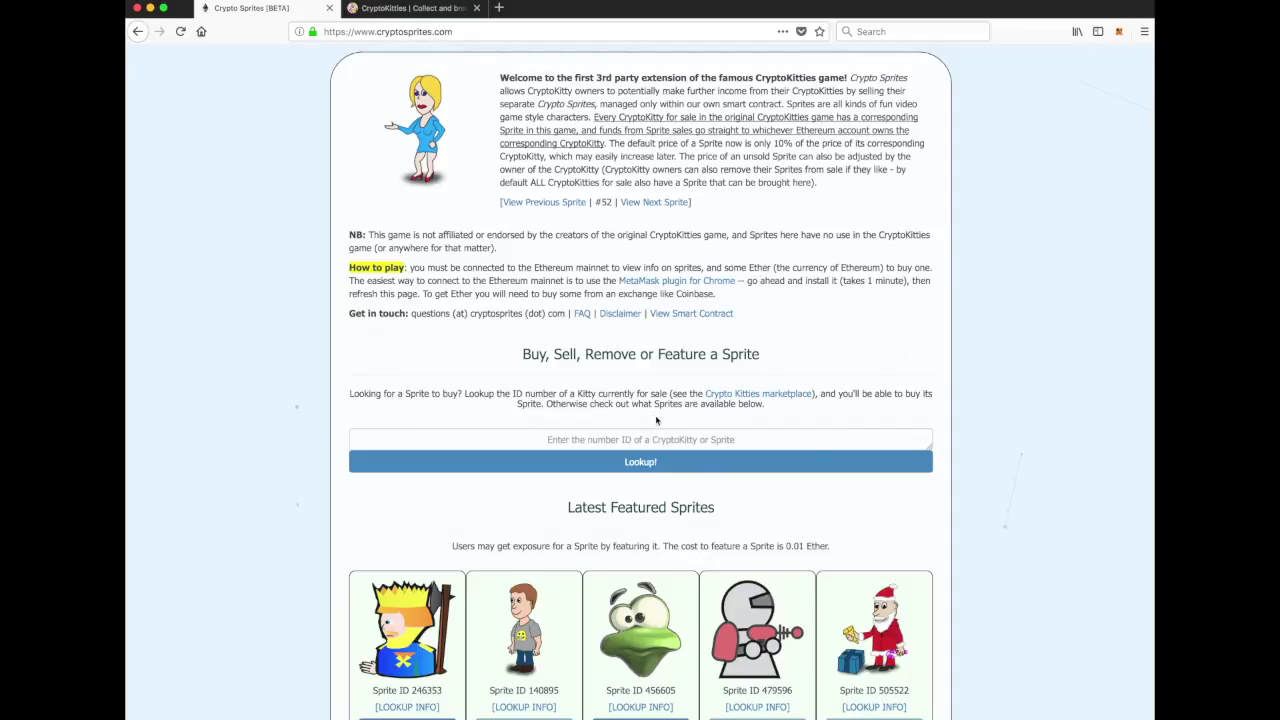
Return to CryptoKitties, unlock the MetaMask wallet with the account password, and dismiss the wallet popup.
click(428, 8)
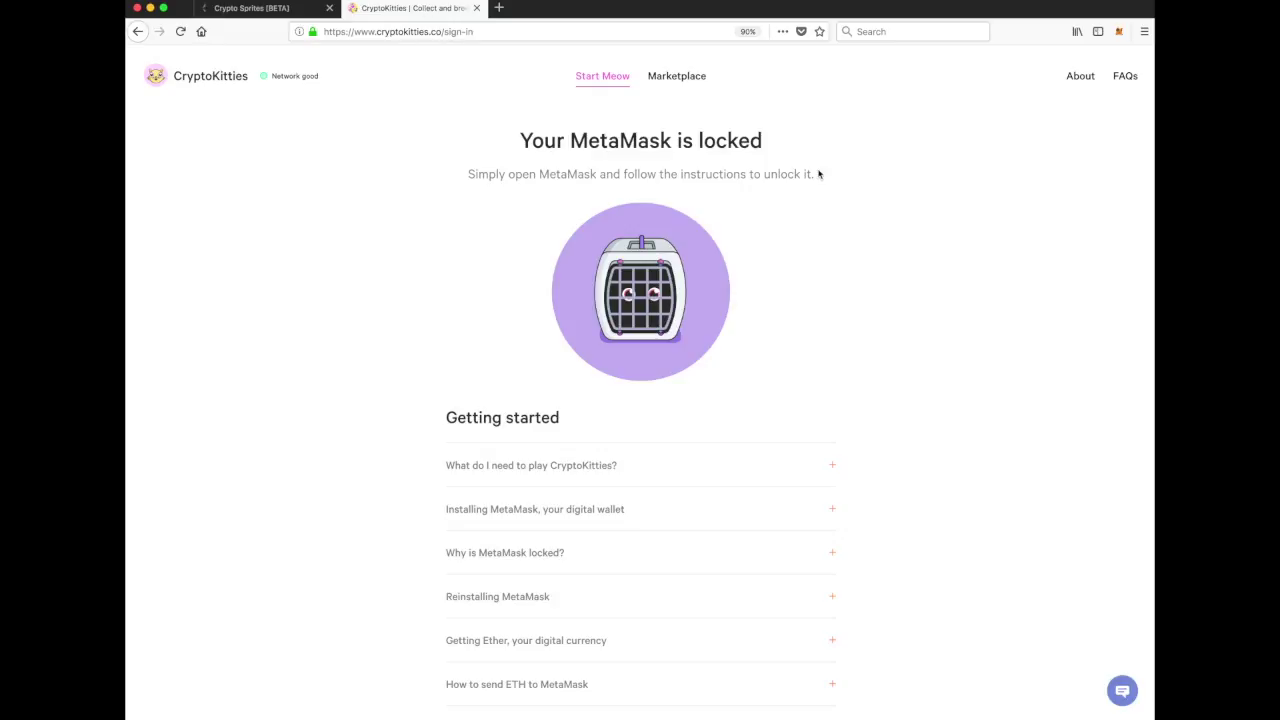
click(1119, 31)
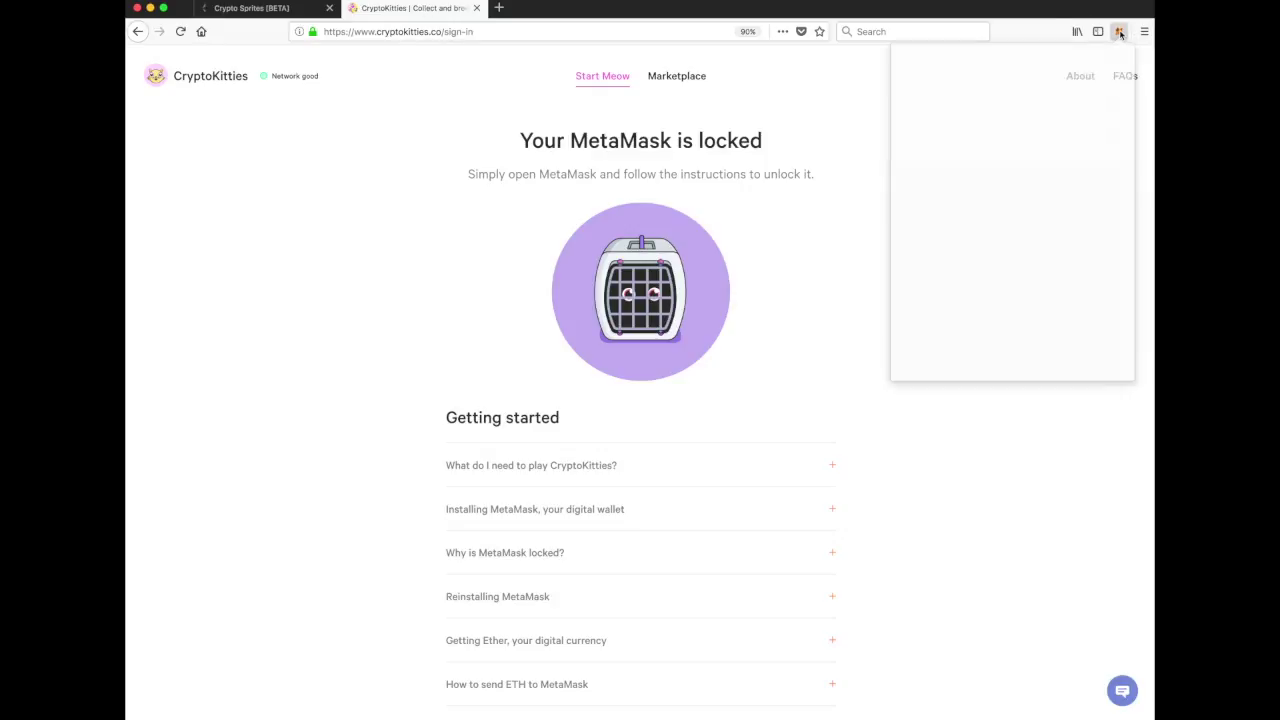
text(••••••••••)
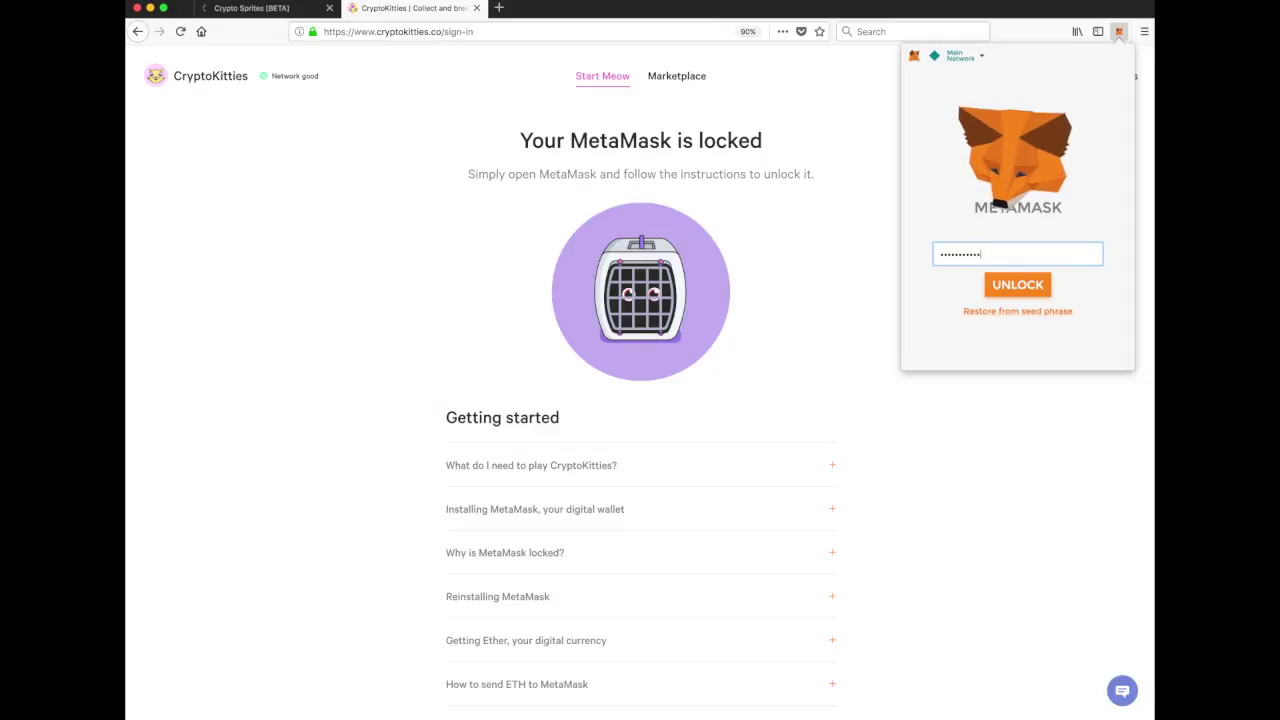
key(Return)
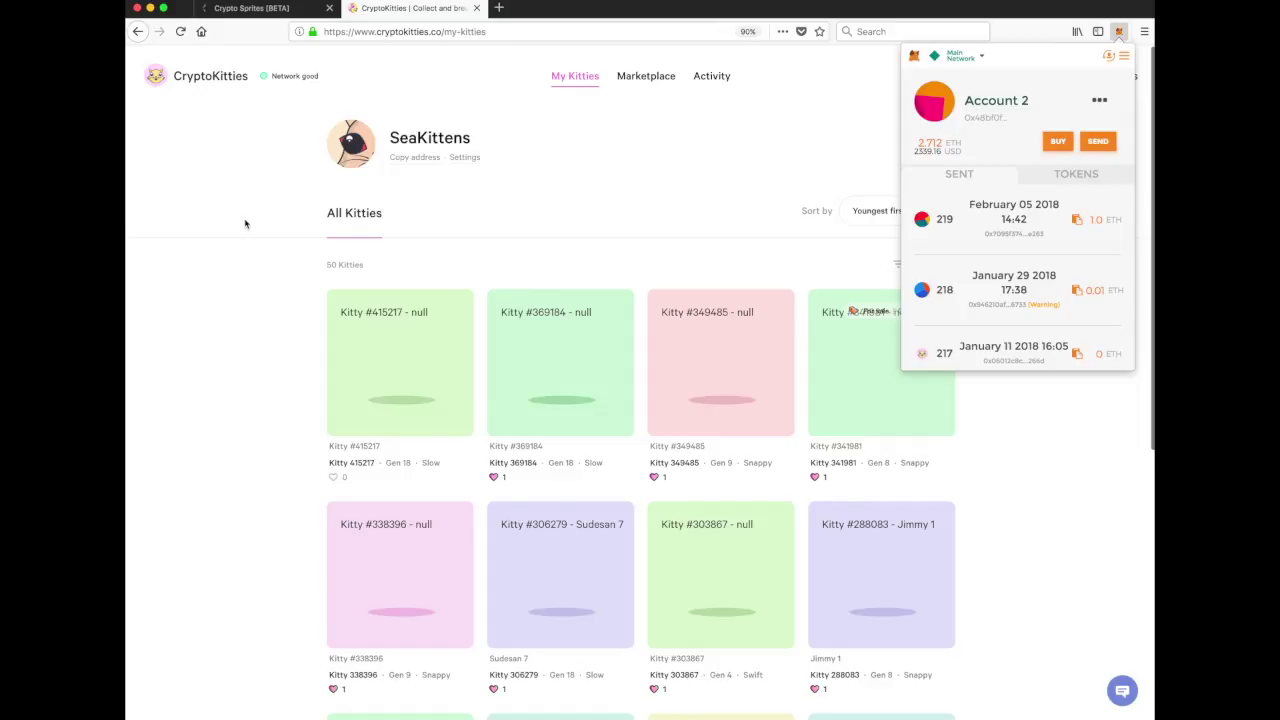
click(251, 255)
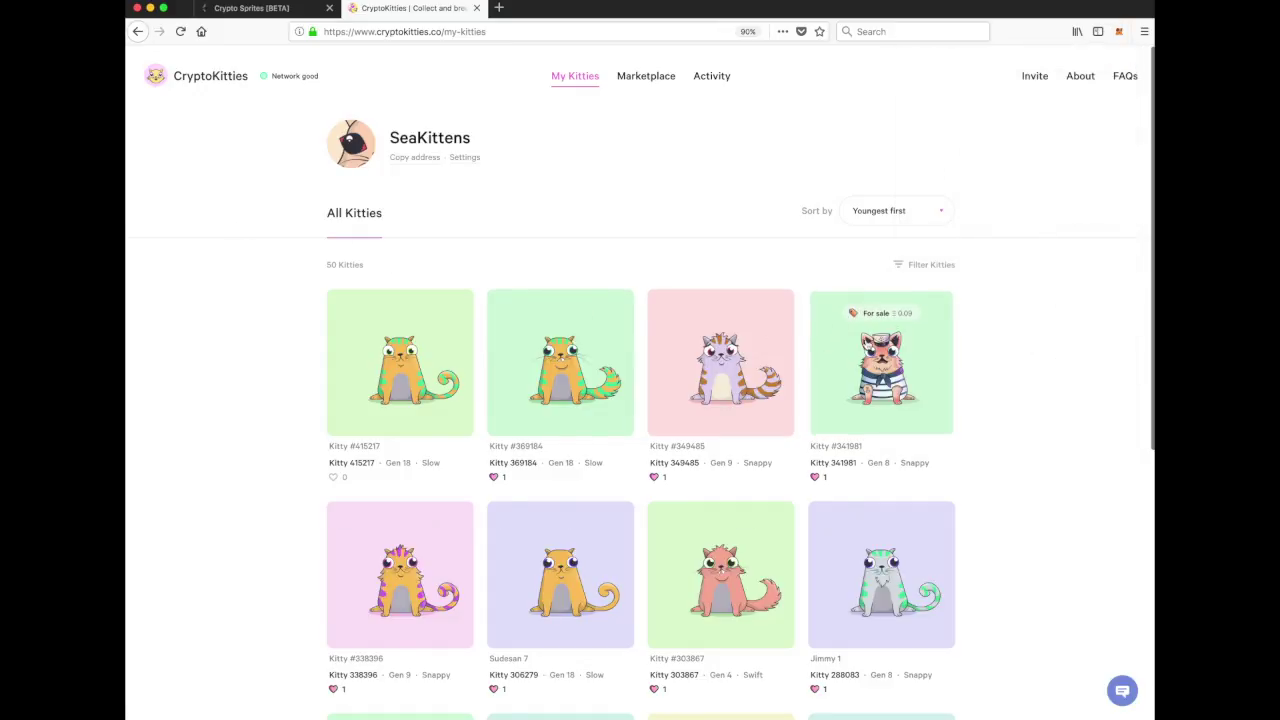
Browse the owned kitties through to page 2 and sort them by most expensive first.
scroll(971, 357, down, 5)
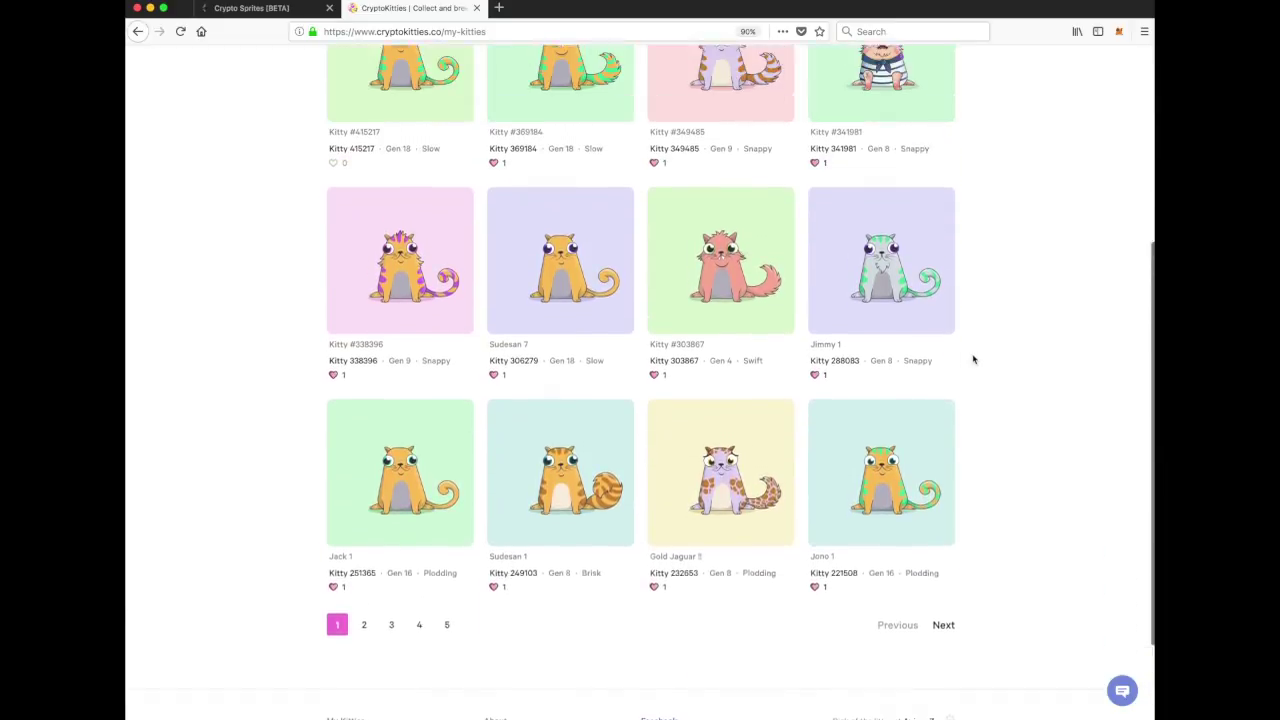
scroll(973, 359, up, 4)
scroll(951, 300, down, 5)
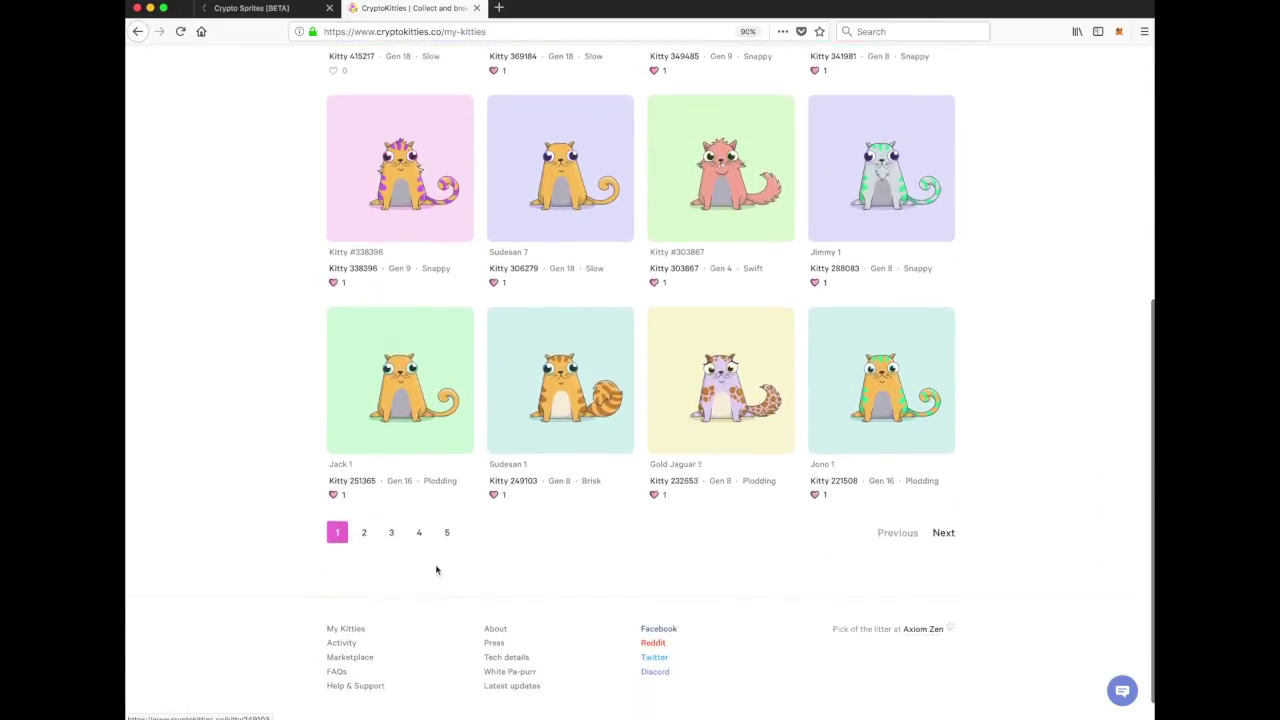
click(364, 531)
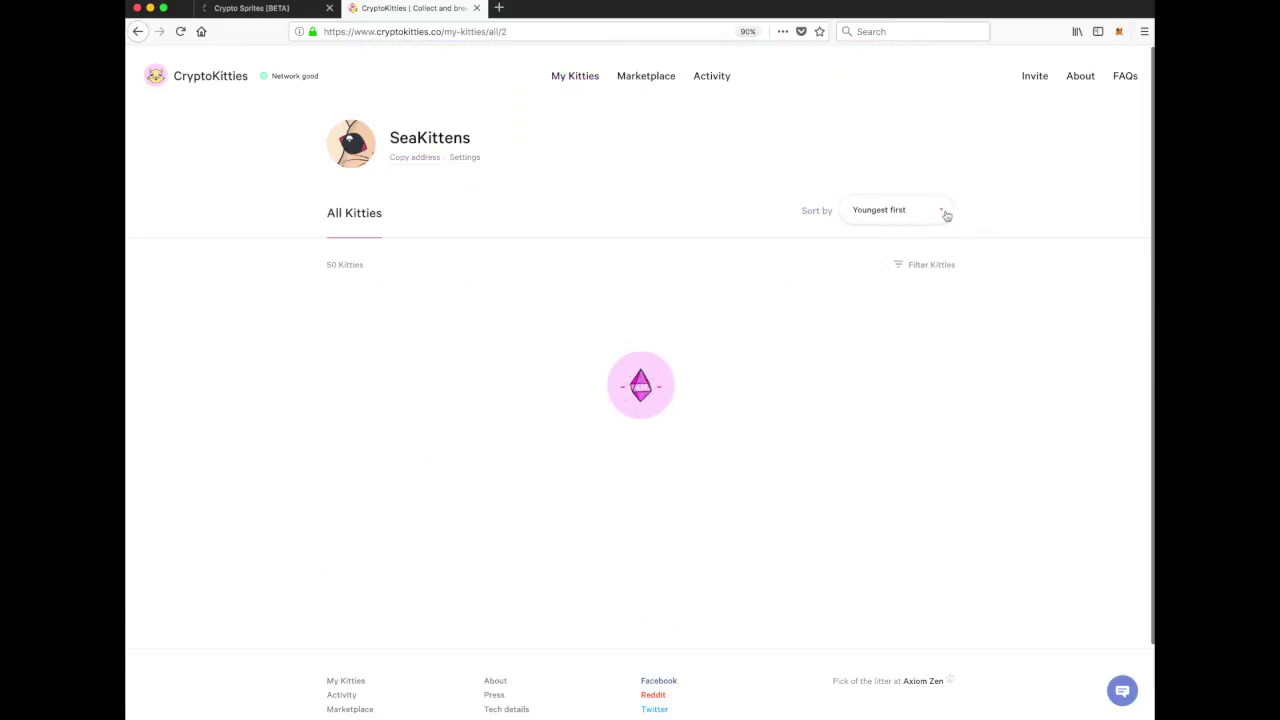
click(943, 211)
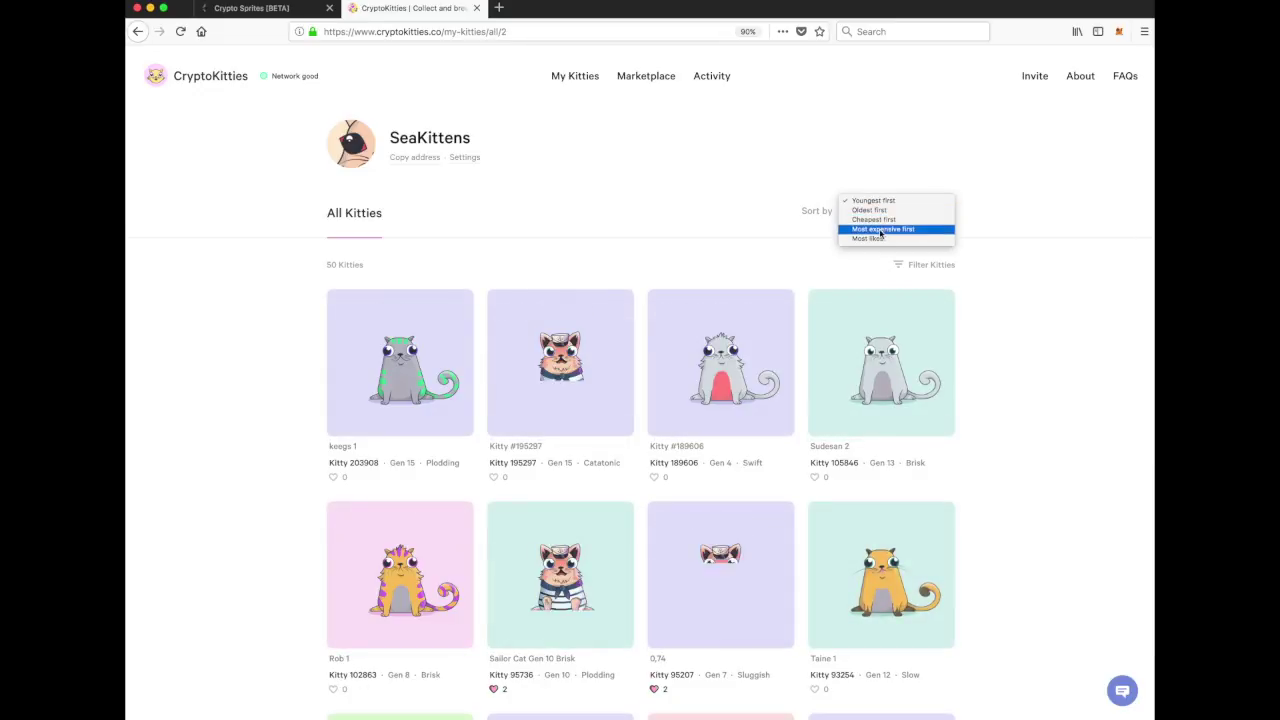
click(881, 230)
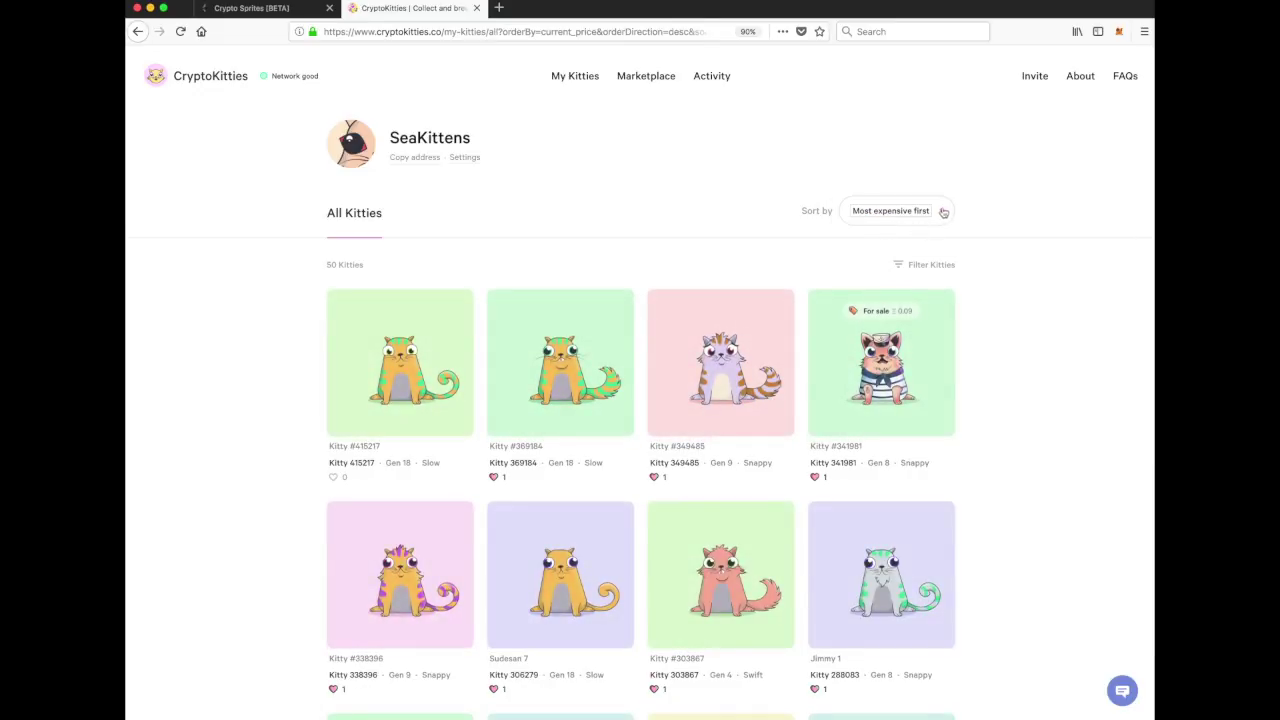
Find the sailor kitty that is for sale, #341981, among the owned kitties and review its detail page.
scroll(971, 297, down, 5)
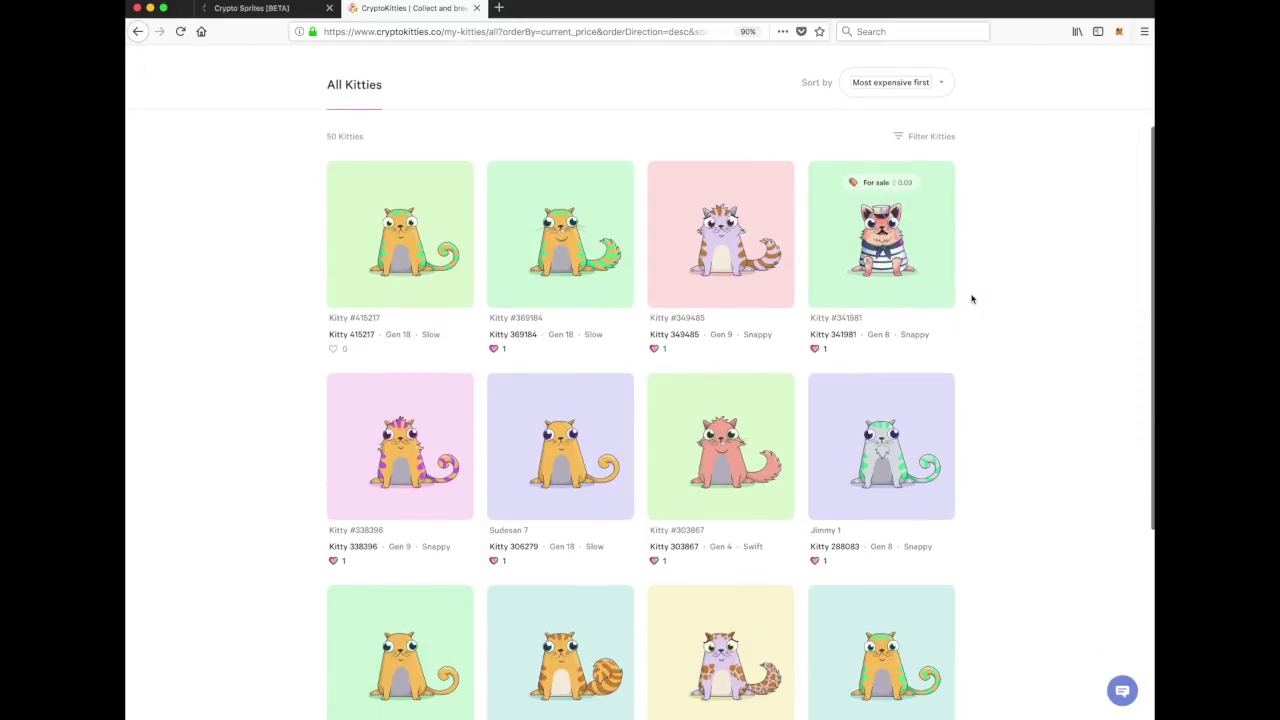
scroll(971, 297, up, 4)
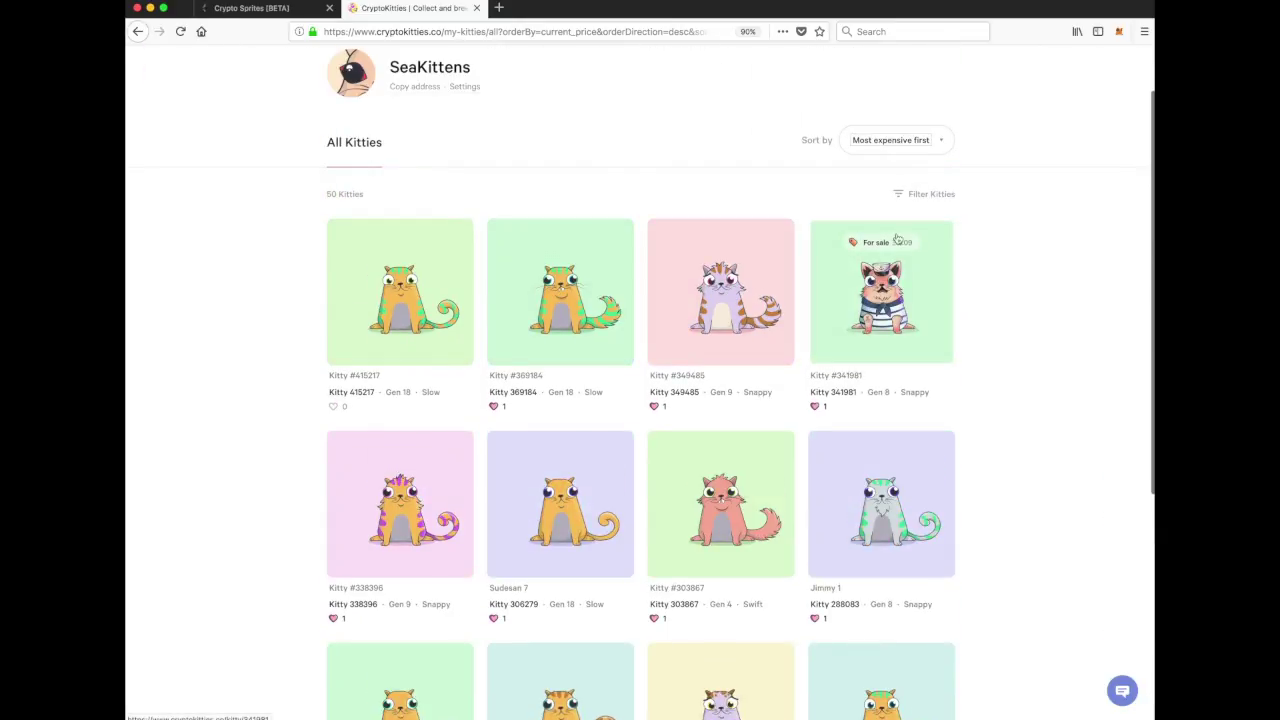
scroll(943, 147, down, 4)
scroll(943, 147, up, 5)
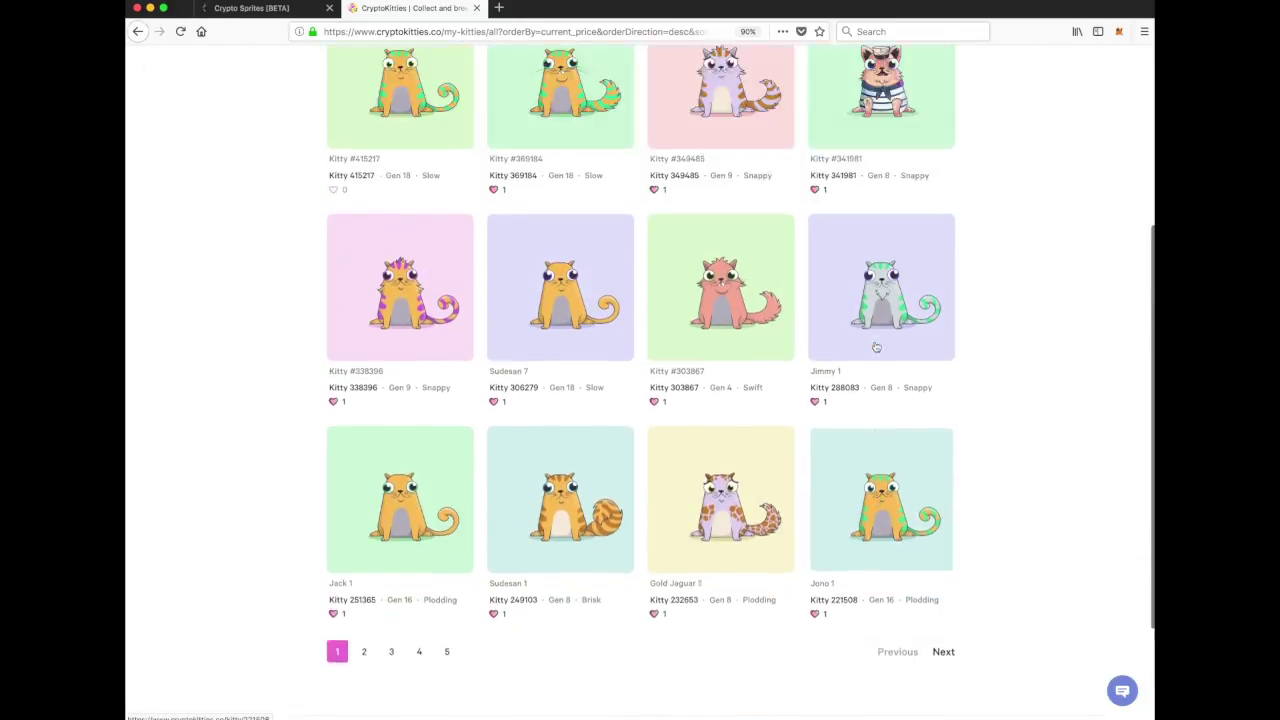
click(873, 340)
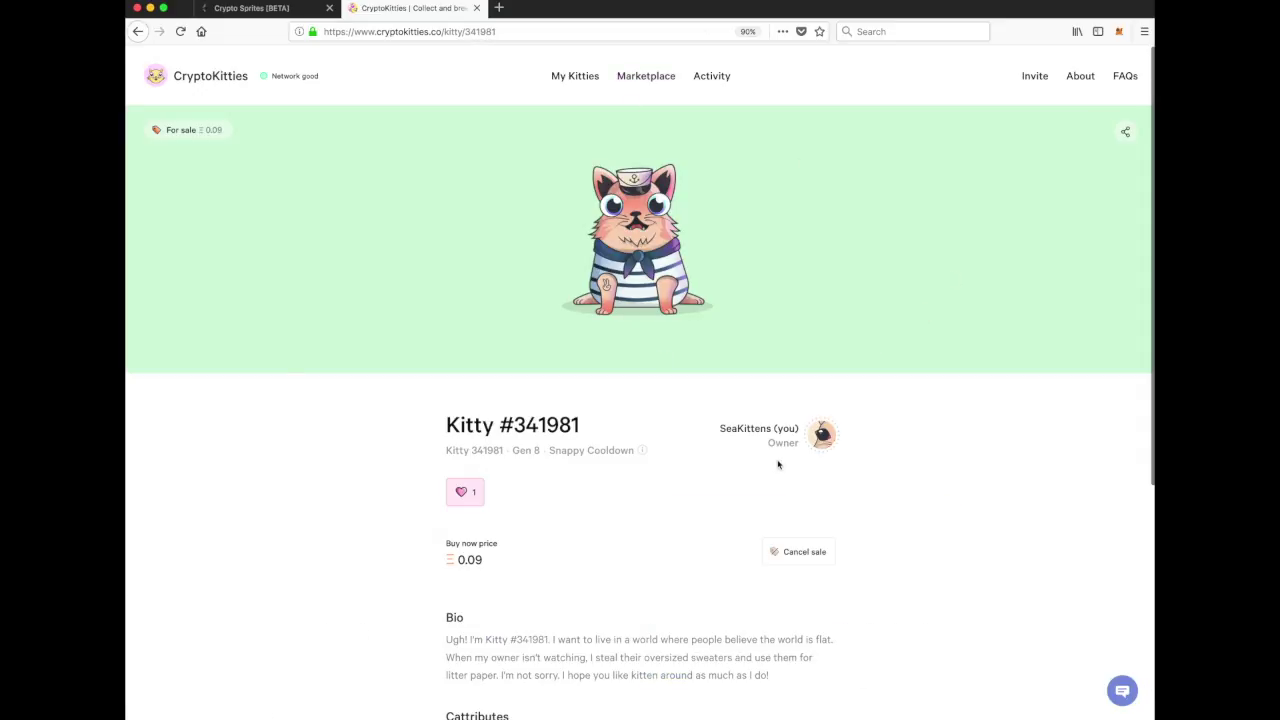
scroll(598, 530, down, 5)
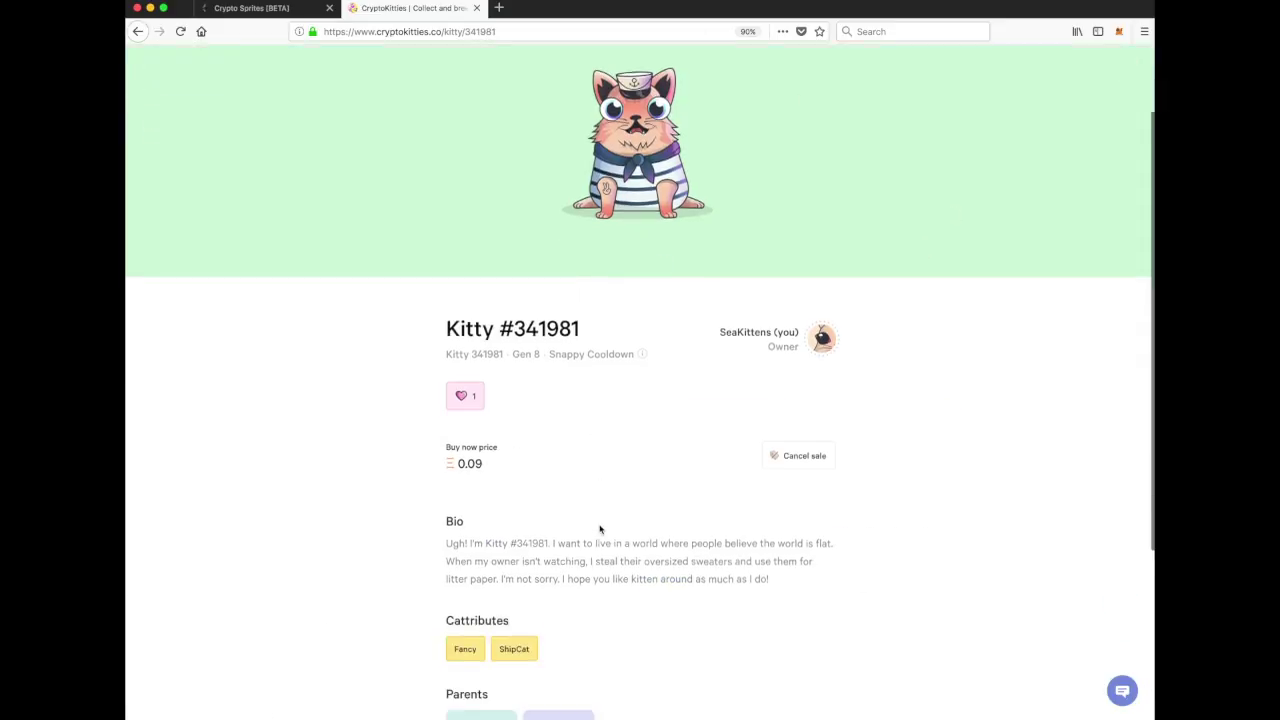
scroll(670, 528, up, 5)
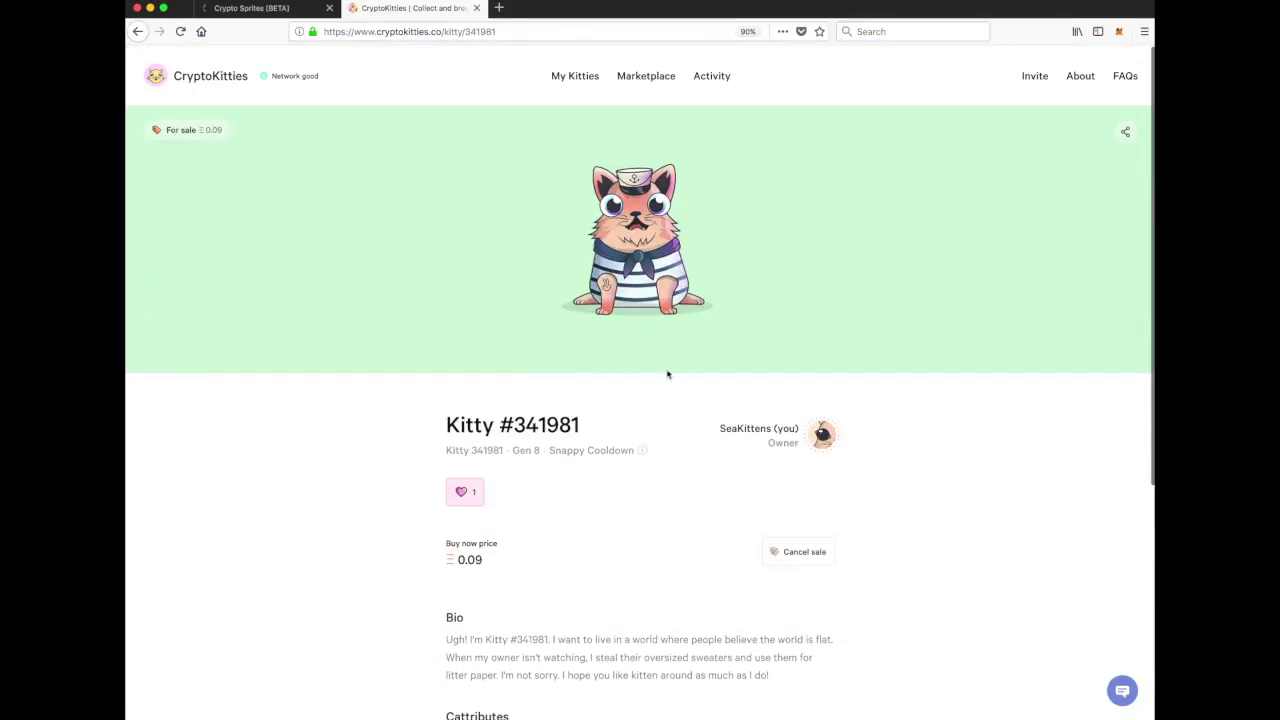
Copy the kitty's ID number 341981 from the heading of its detail page.
click(503, 31)
click(501, 31)
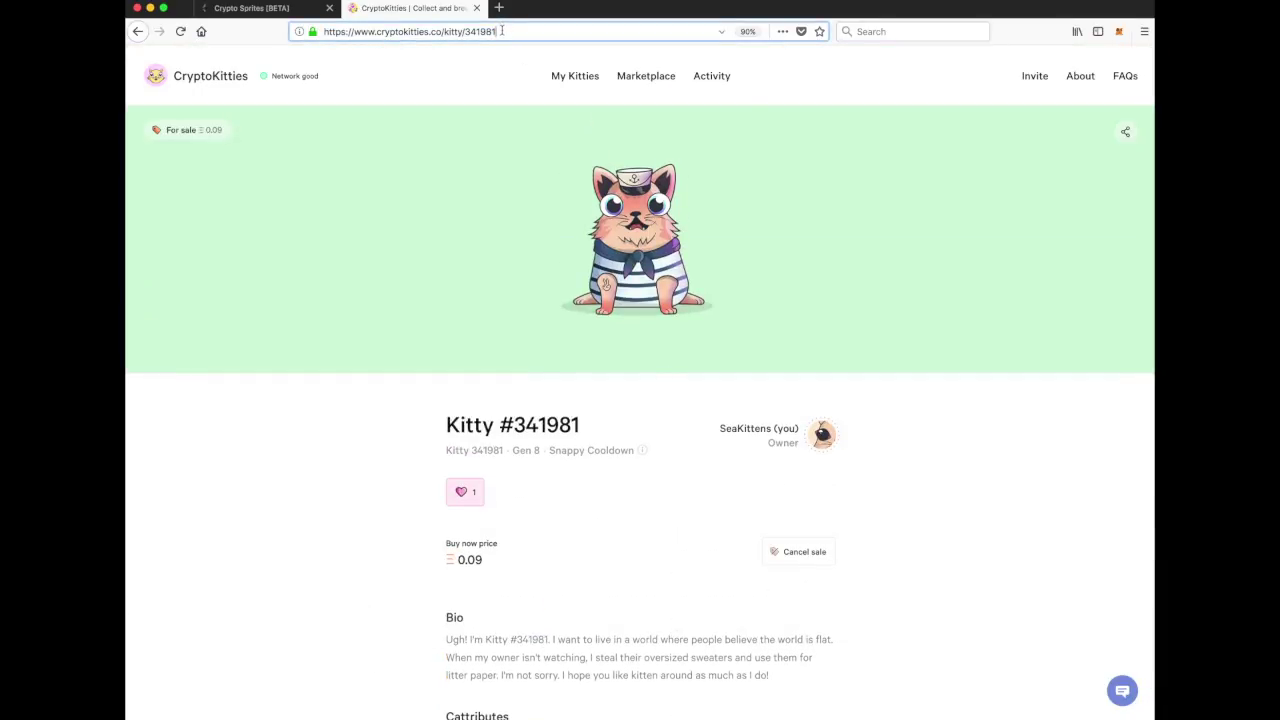
drag(497, 31, 467, 31)
drag(582, 430, 512, 428)
key(super+c)
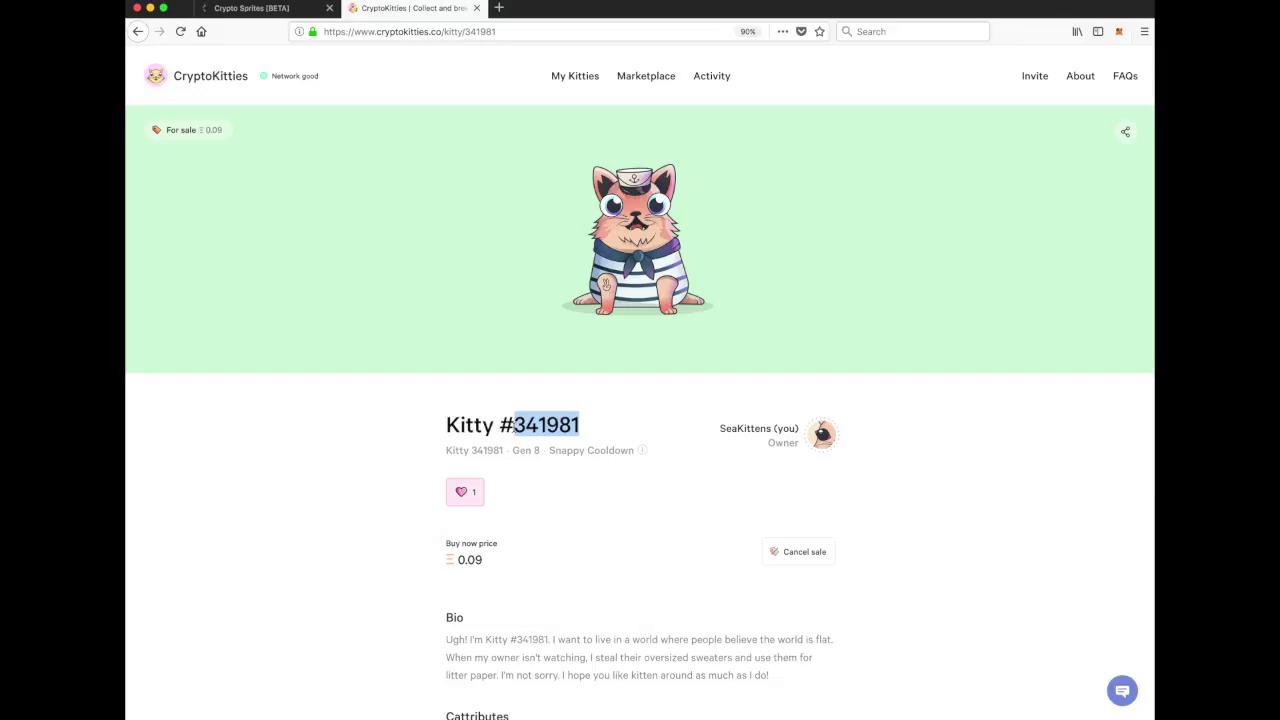
Look up ID 341981 on Crypto Sprites, review the sprite's status and owner functions, and close the info window.
click(270, 9)
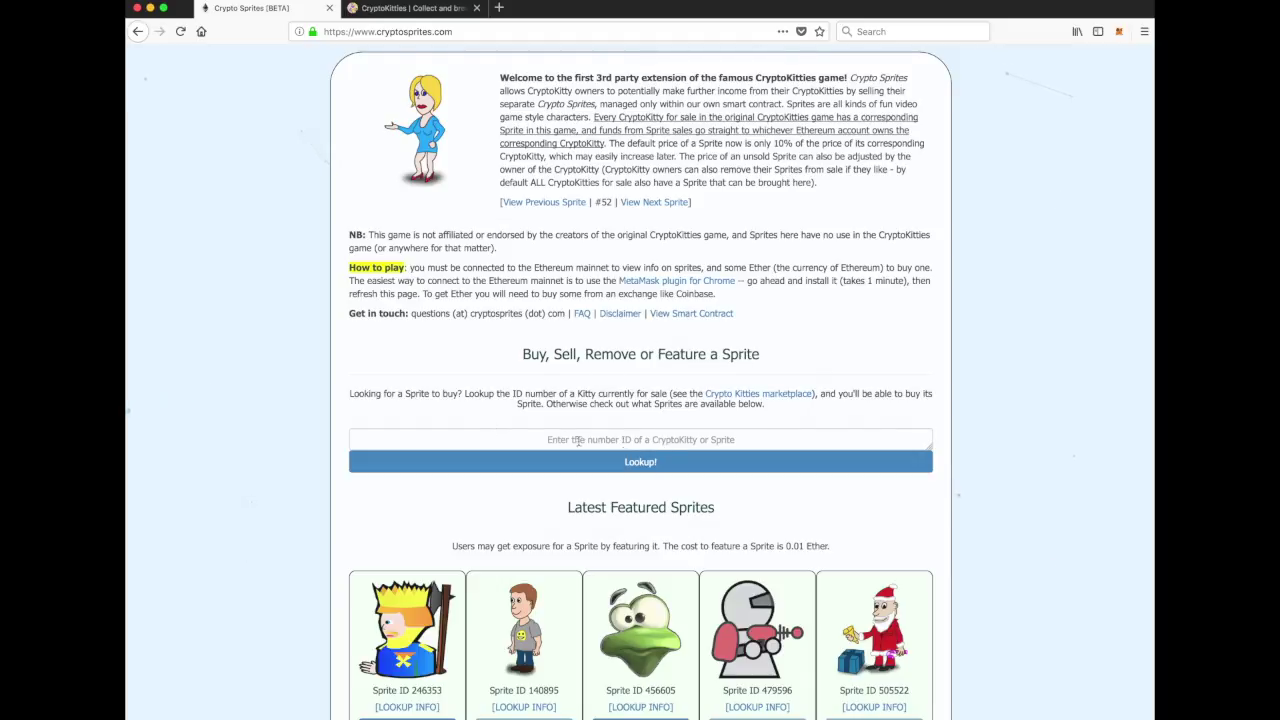
click(678, 439)
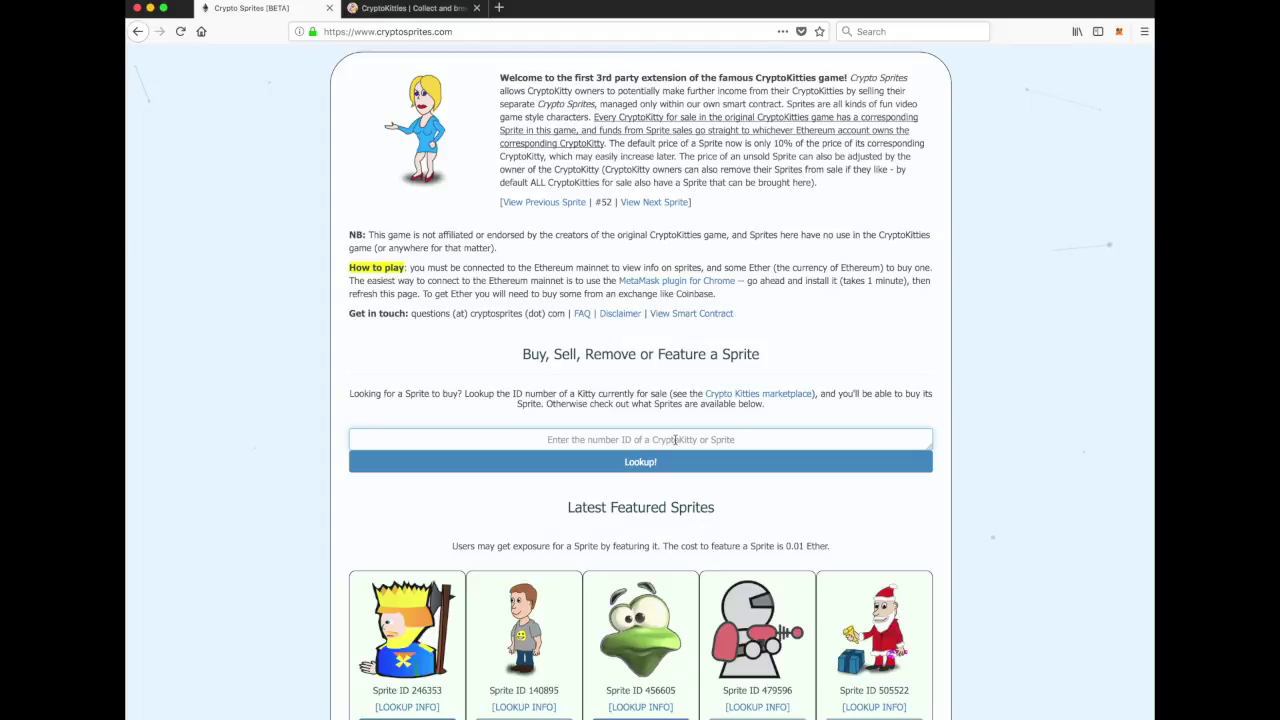
key(super+v)
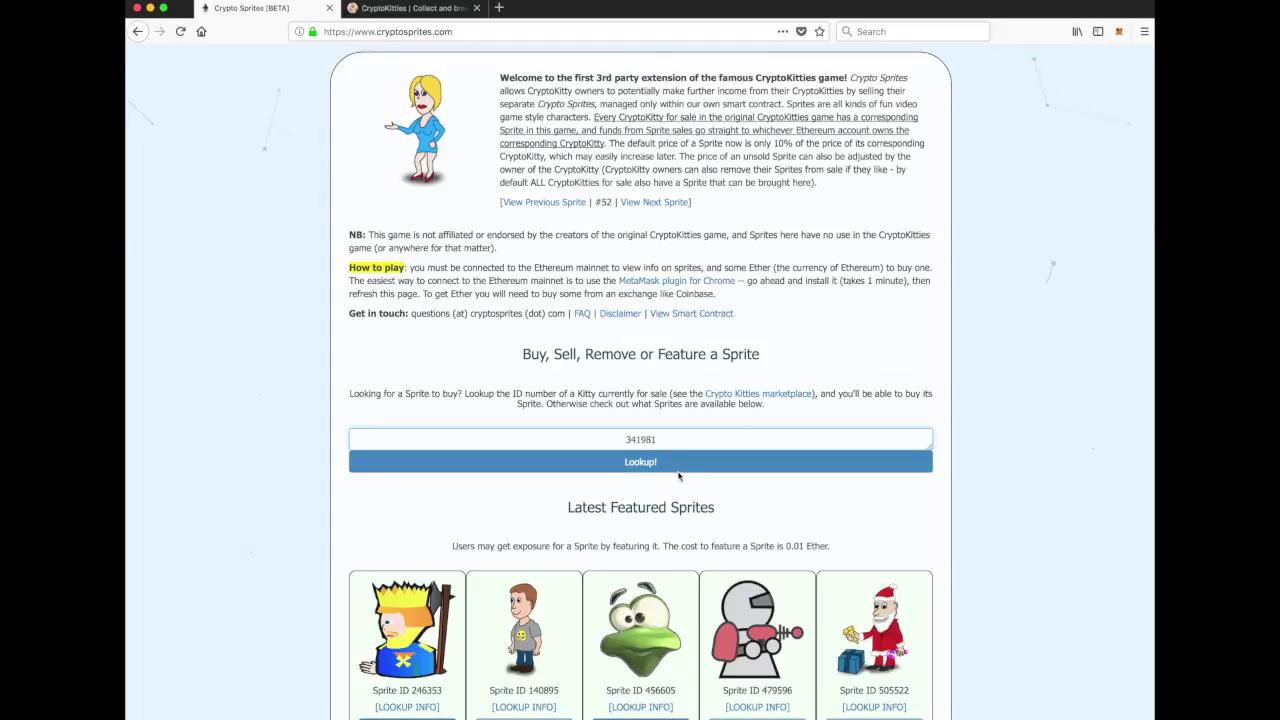
click(646, 462)
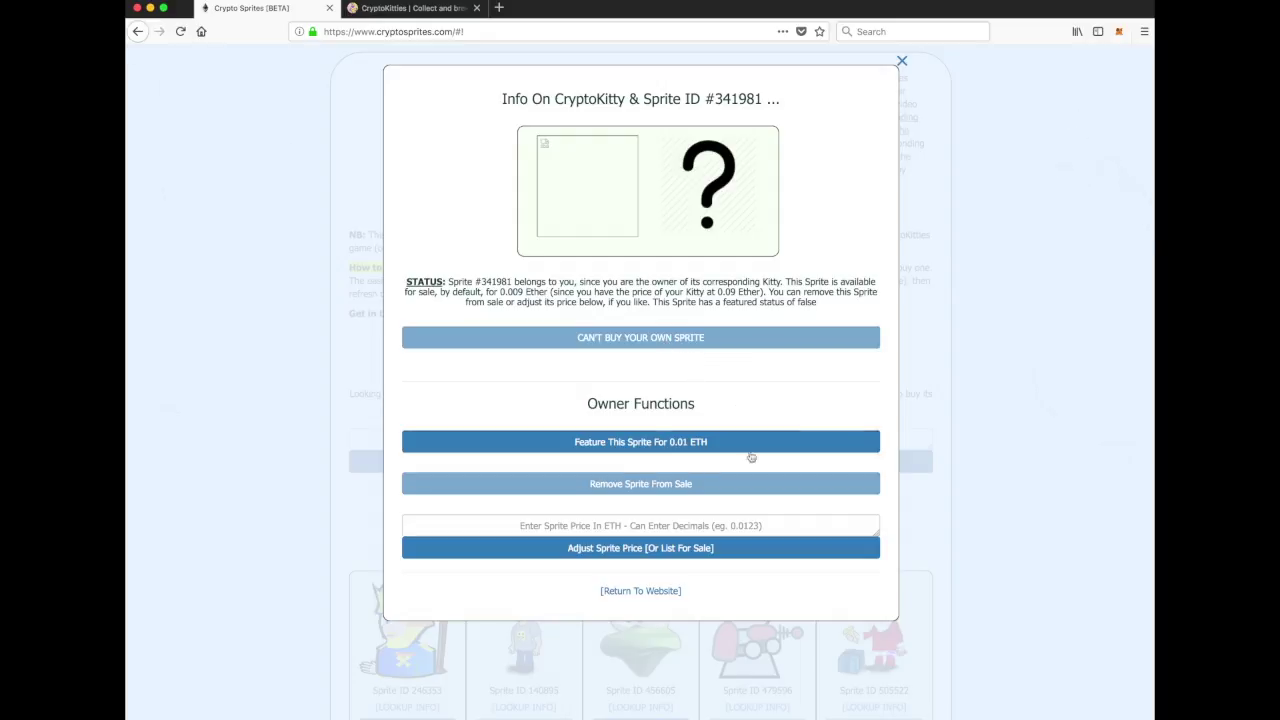
click(902, 62)
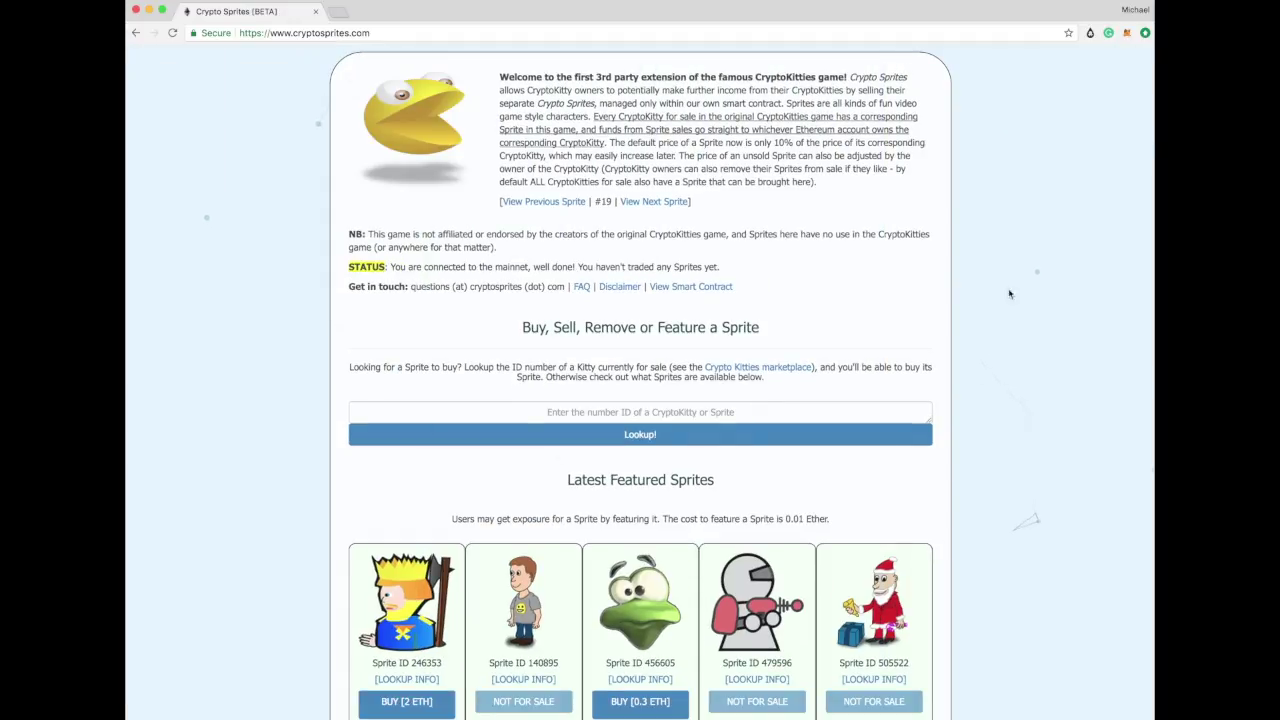
In Chrome, open the MetaMask wallet on the Crypto Sprites page to check the account.
click(1127, 33)
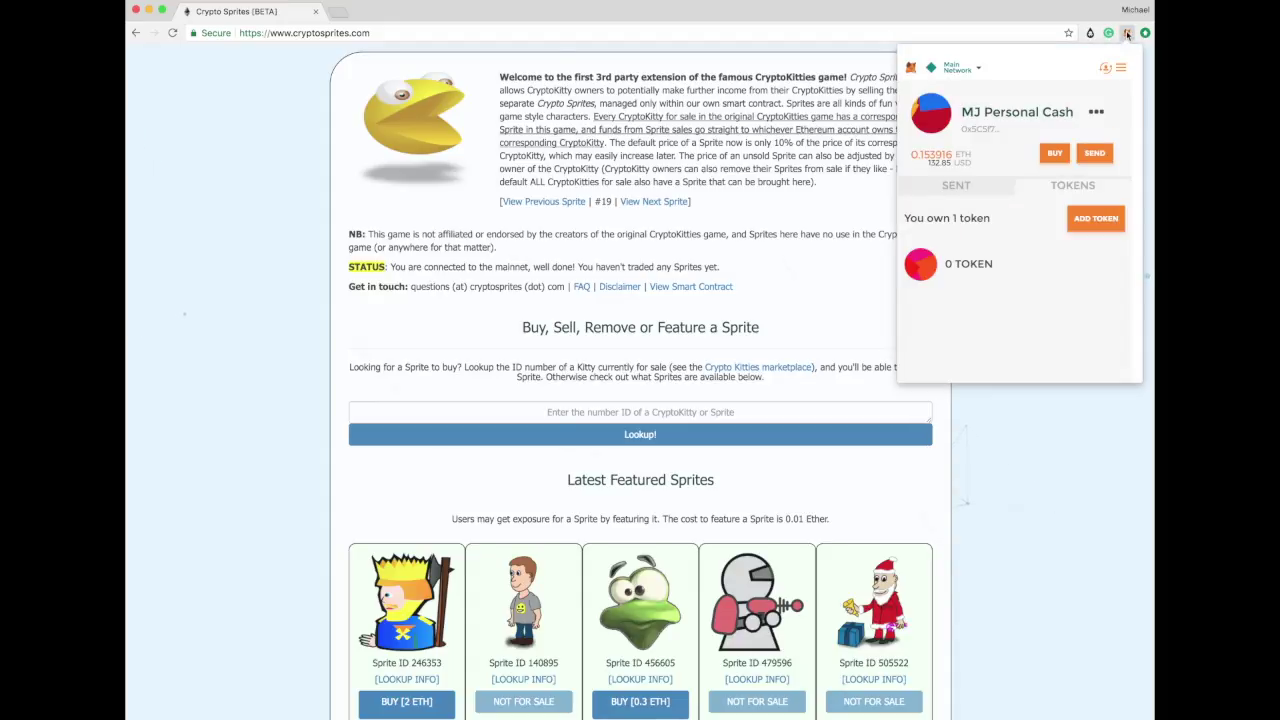
Look up ID 341981 on Crypto Sprites and start the sprite's first-time purchase for 0.009 ETH.
click(622, 412)
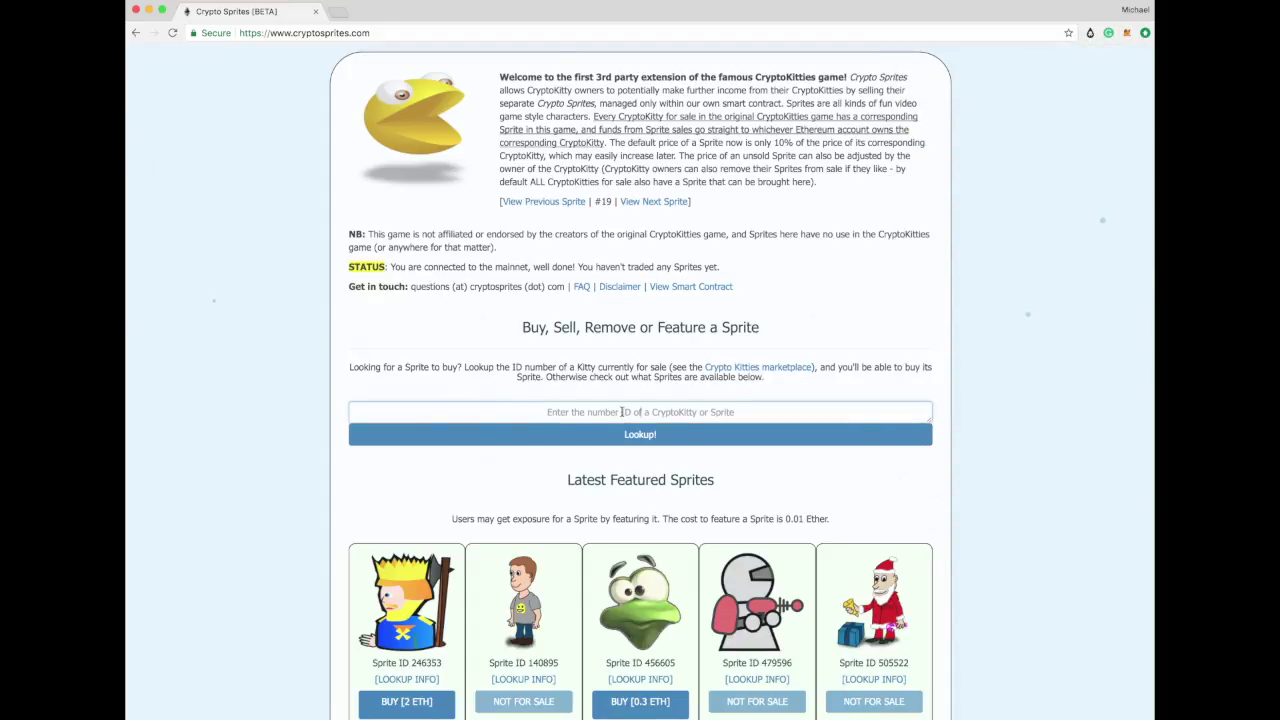
key(super+v)
click(622, 434)
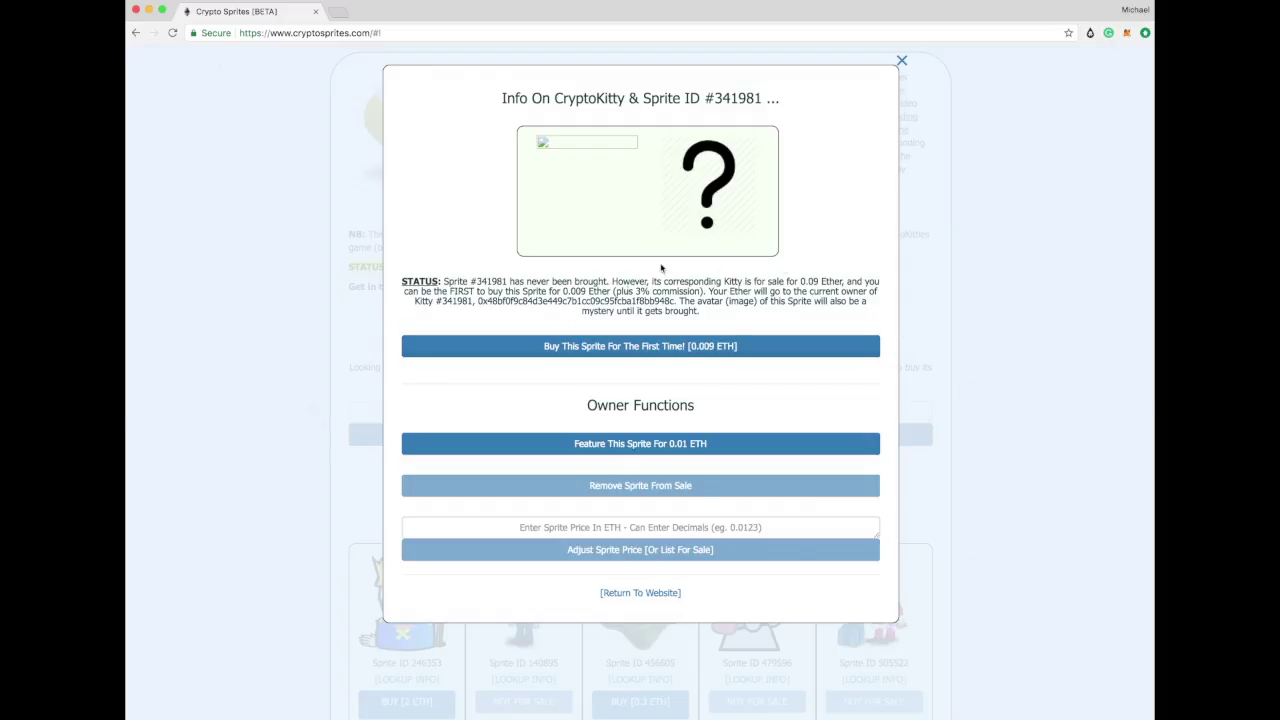
click(626, 347)
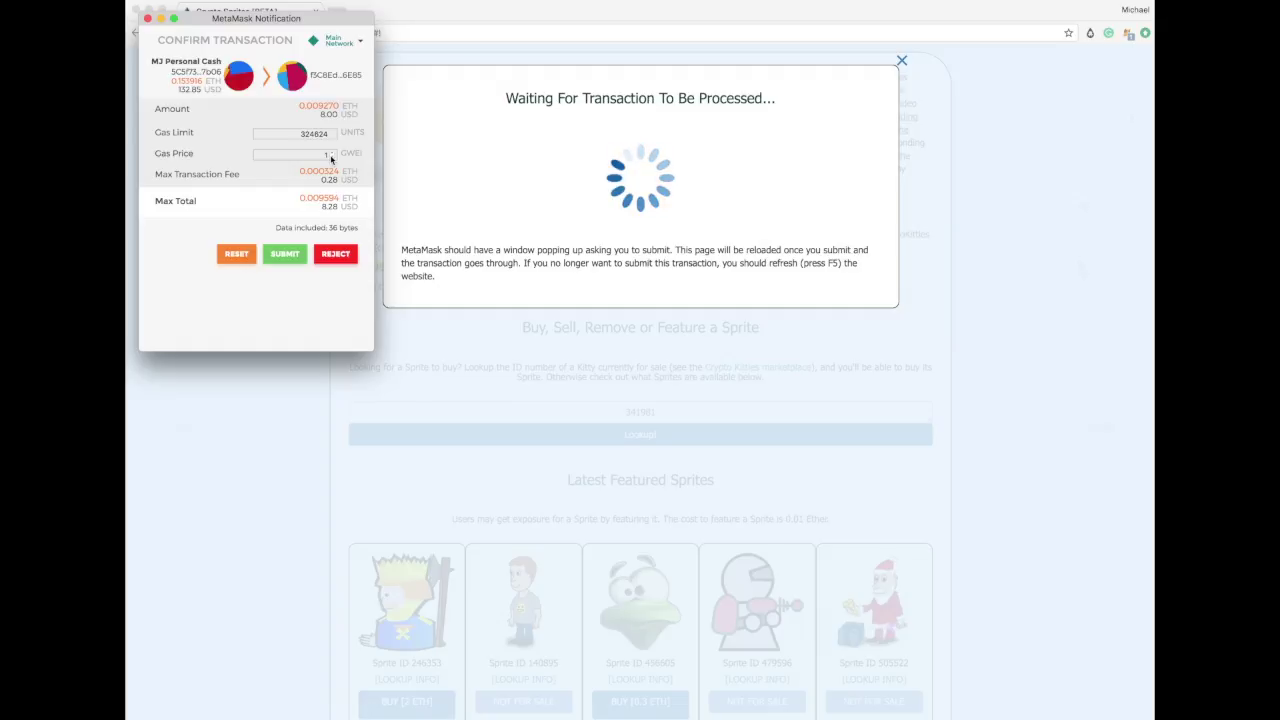
Set the purchase transaction's gas price to 2 Gwei and submit it in MetaMask.
click(335, 152)
click(335, 152)
click(335, 152)
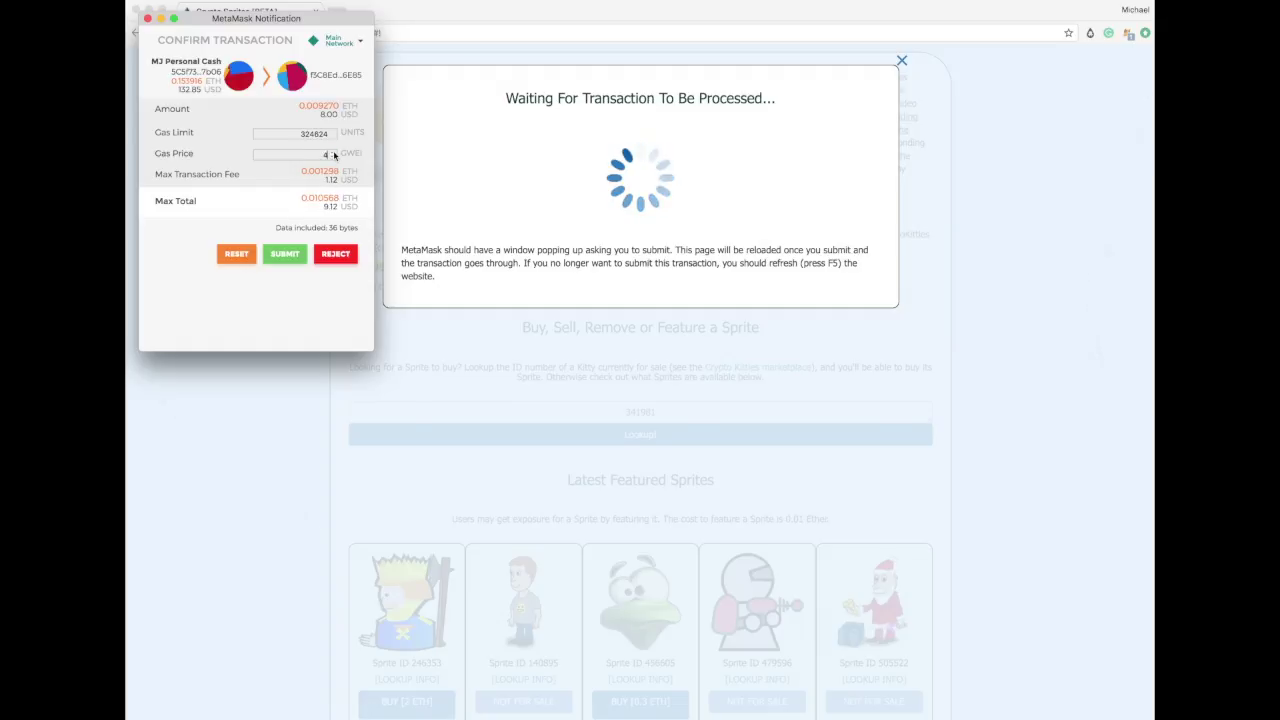
click(333, 157)
click(333, 157)
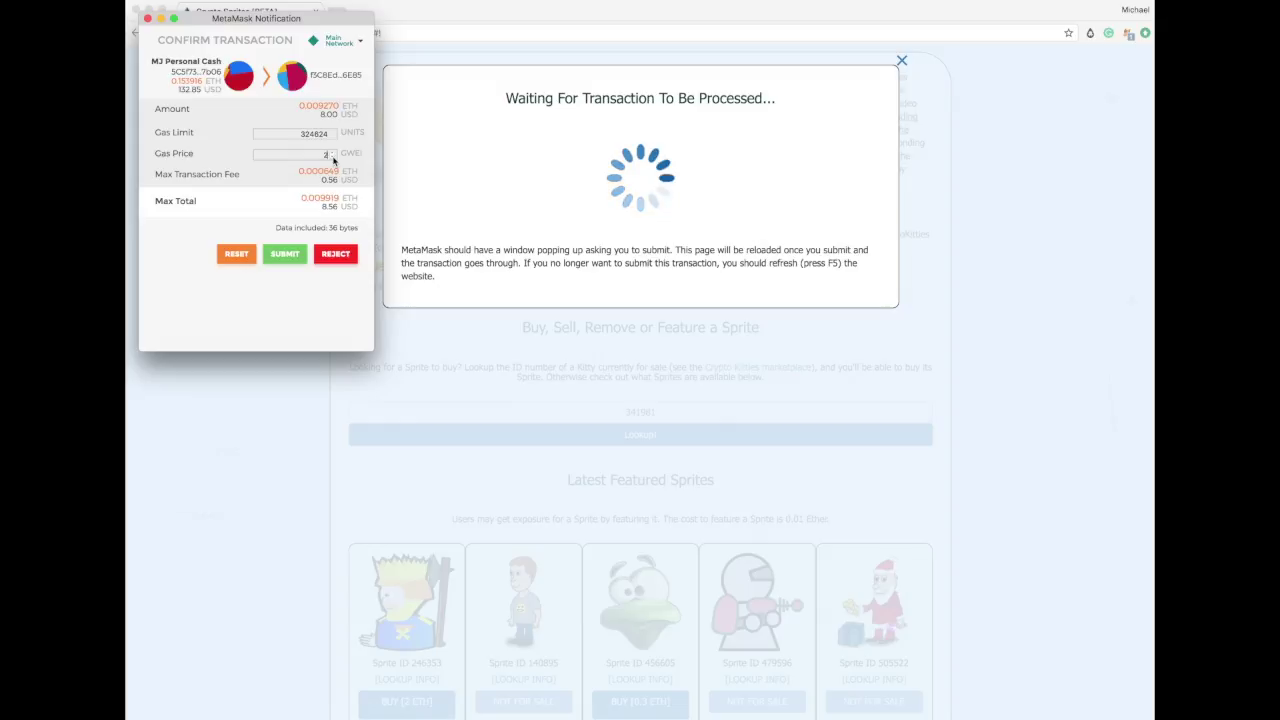
click(283, 254)
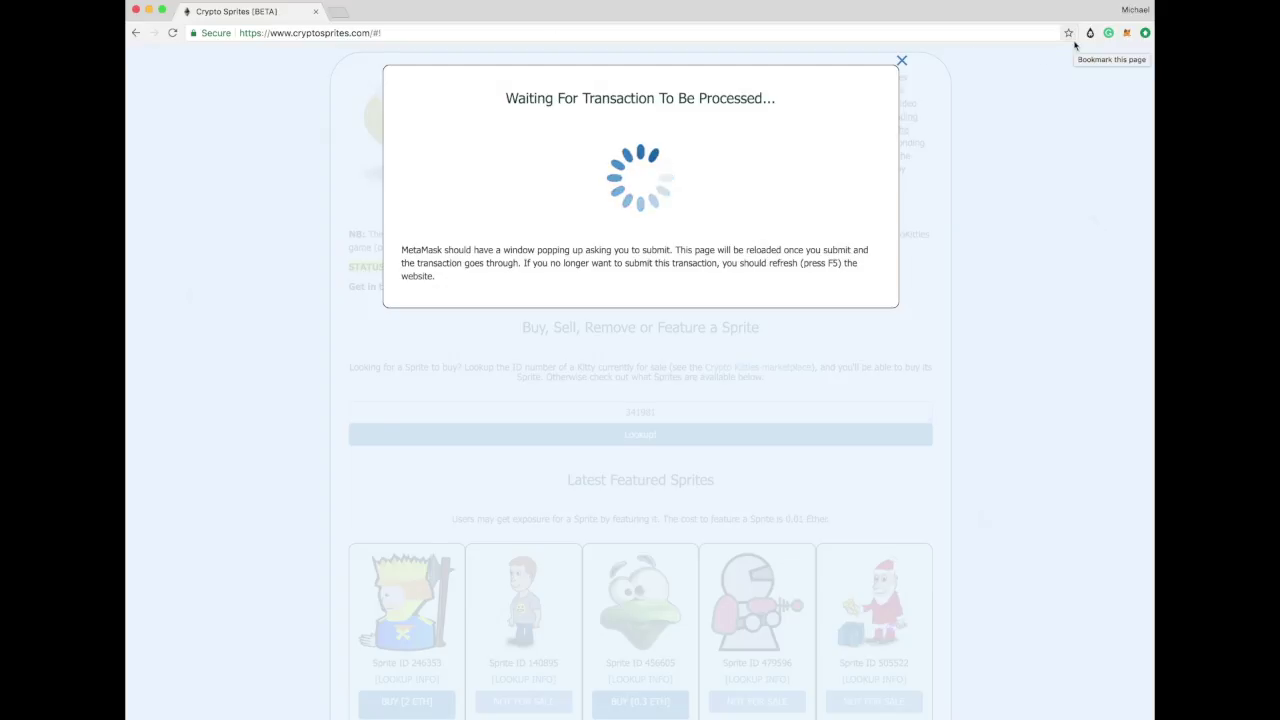
Check the sprite purchase in MetaMask and on its Etherscan transaction page, closing the sprite's info window in Firefox.
click(1127, 33)
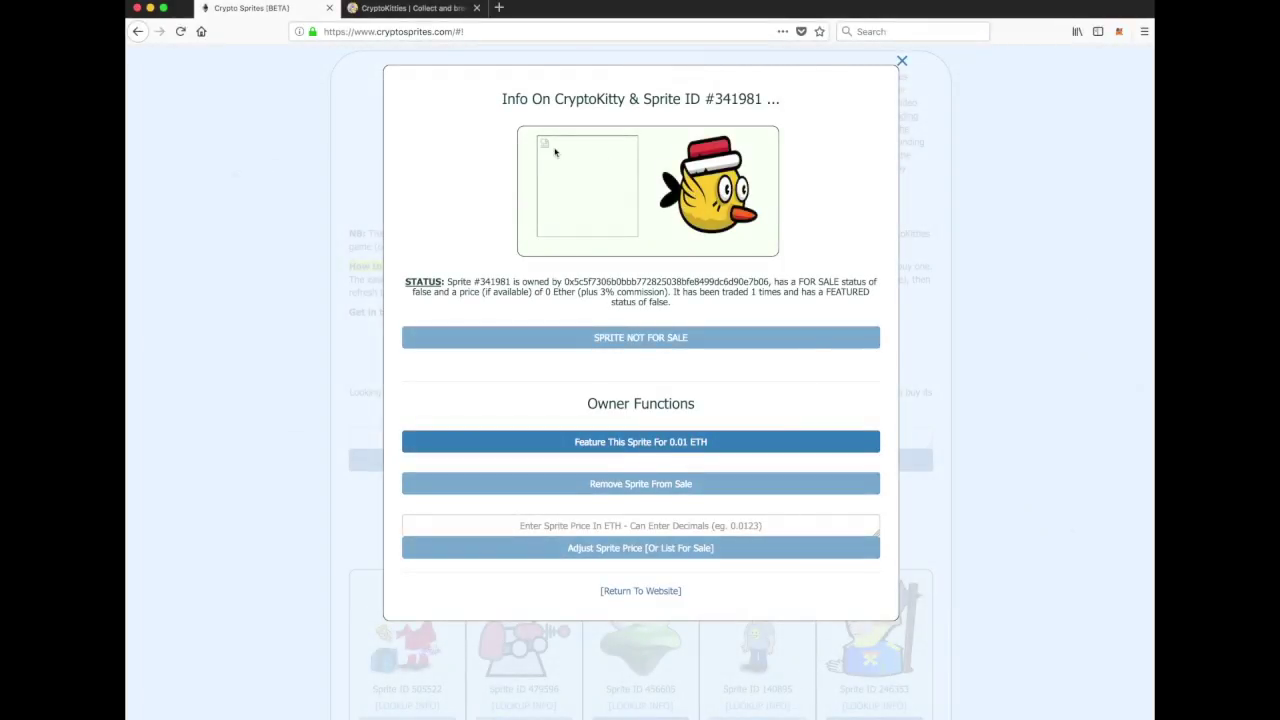
click(902, 62)
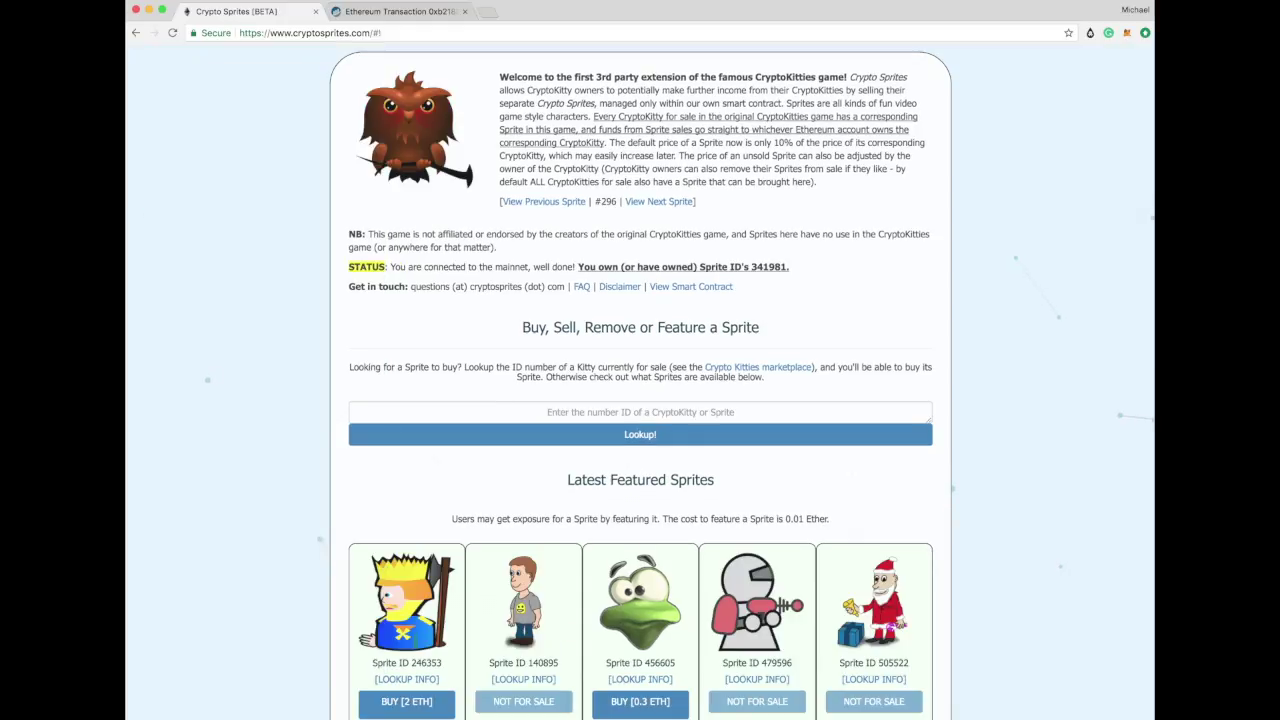
click(427, 13)
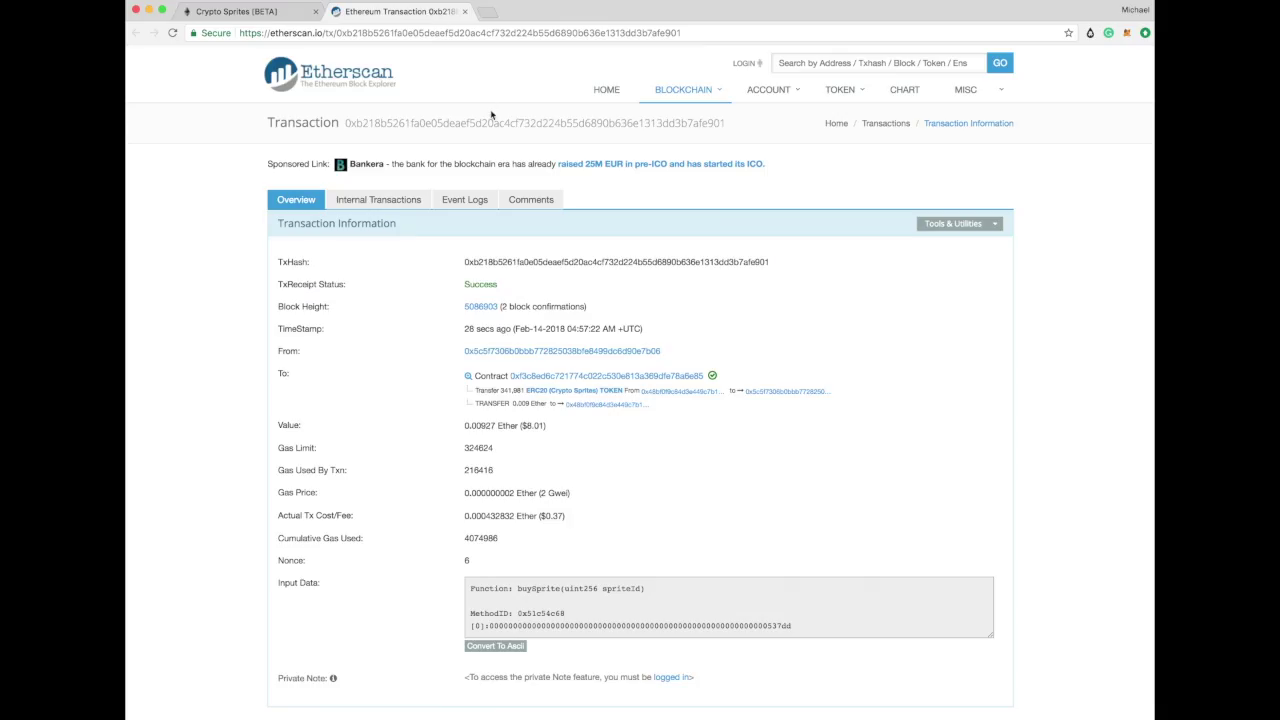
click(463, 33)
key(Return)
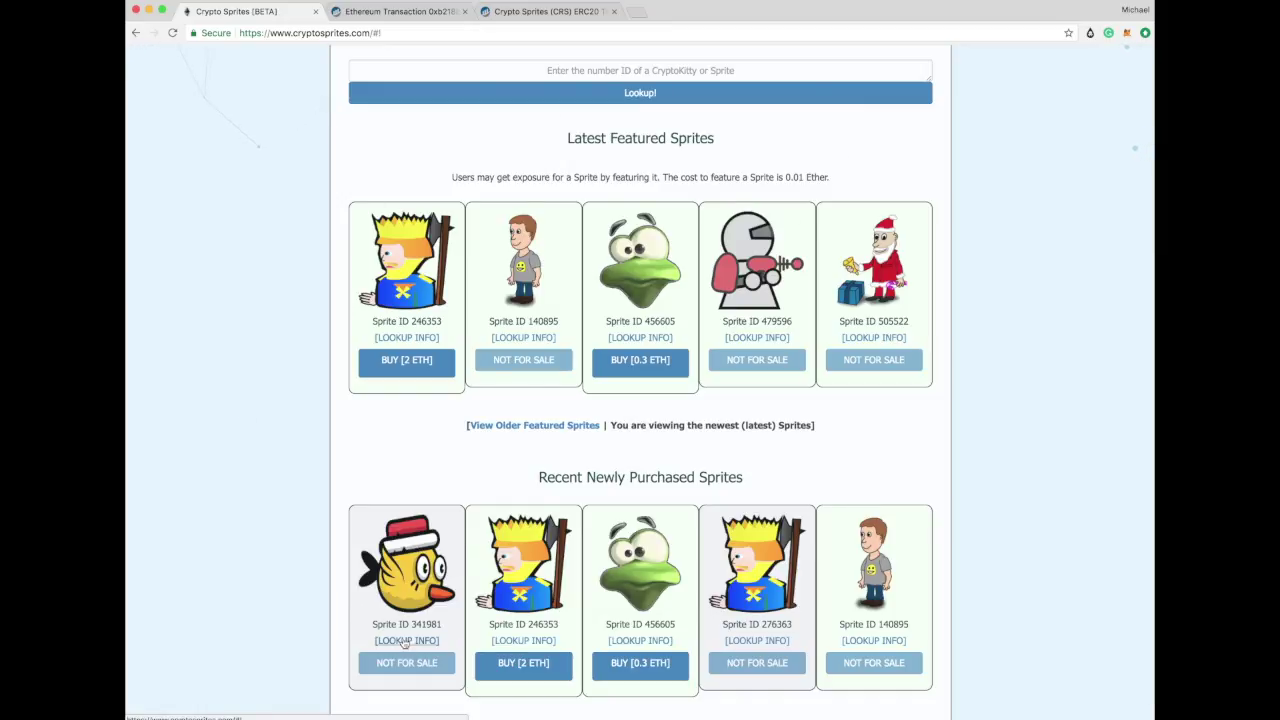
Feature the newly purchased sprite 341981 for 0.01 ETH and submit the transaction with a gas price of 6 Gwei.
click(392, 641)
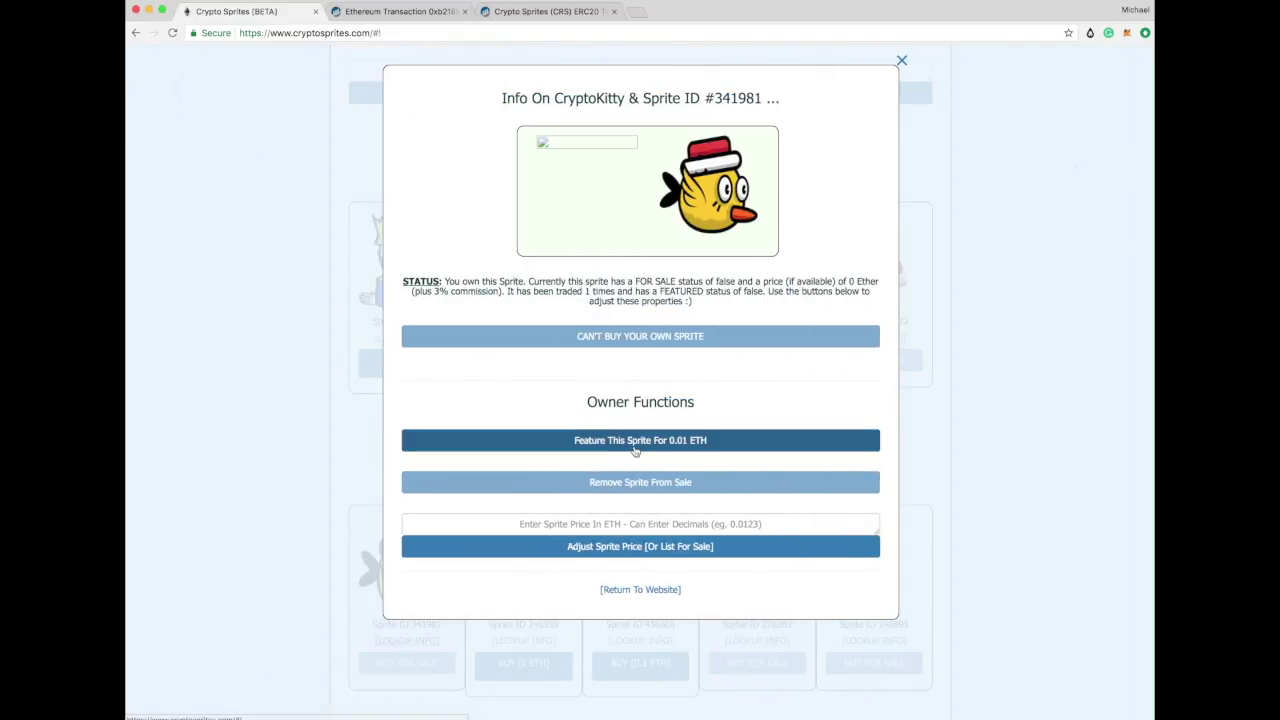
click(639, 448)
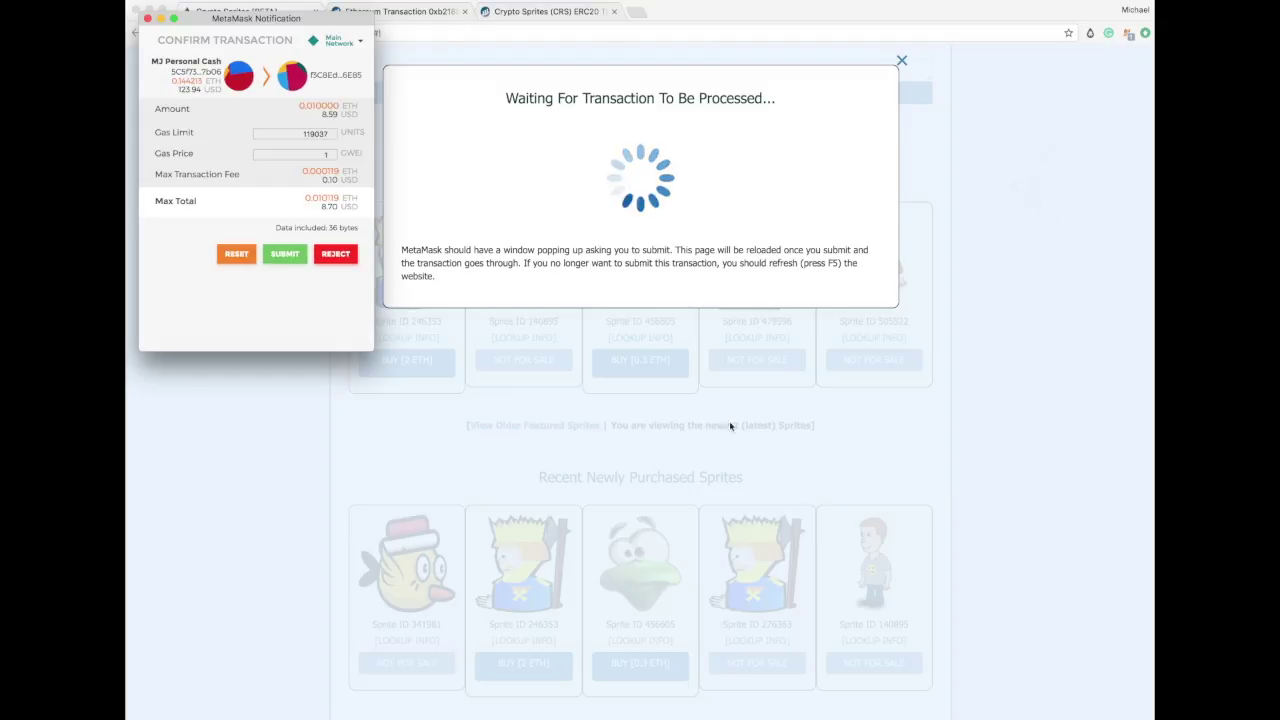
click(332, 153)
click(332, 153)
click(332, 153)
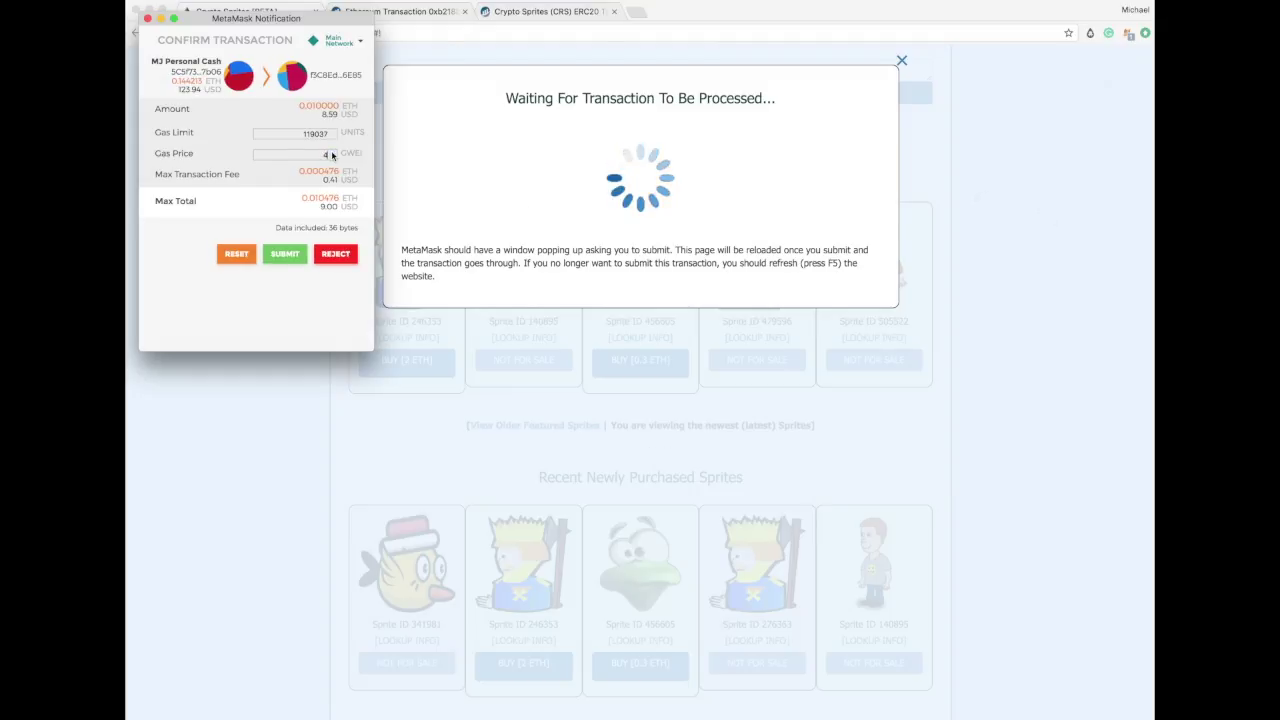
click(332, 153)
click(332, 153)
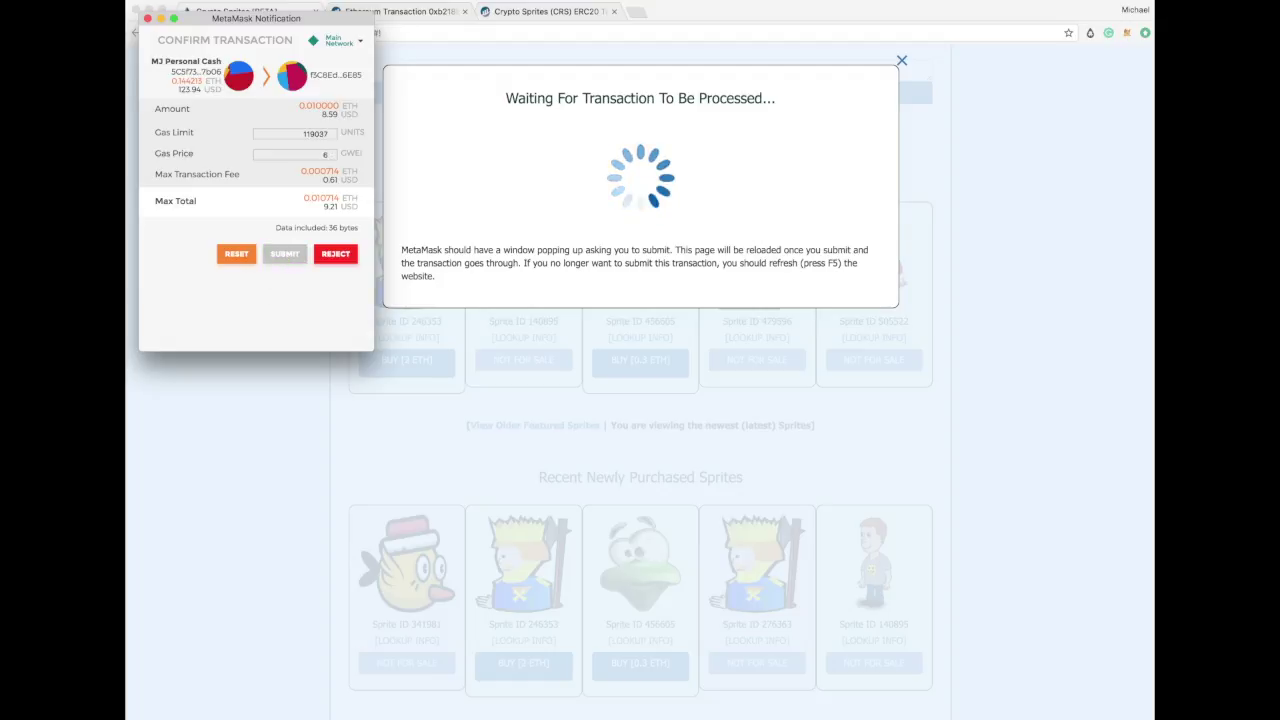
click(286, 256)
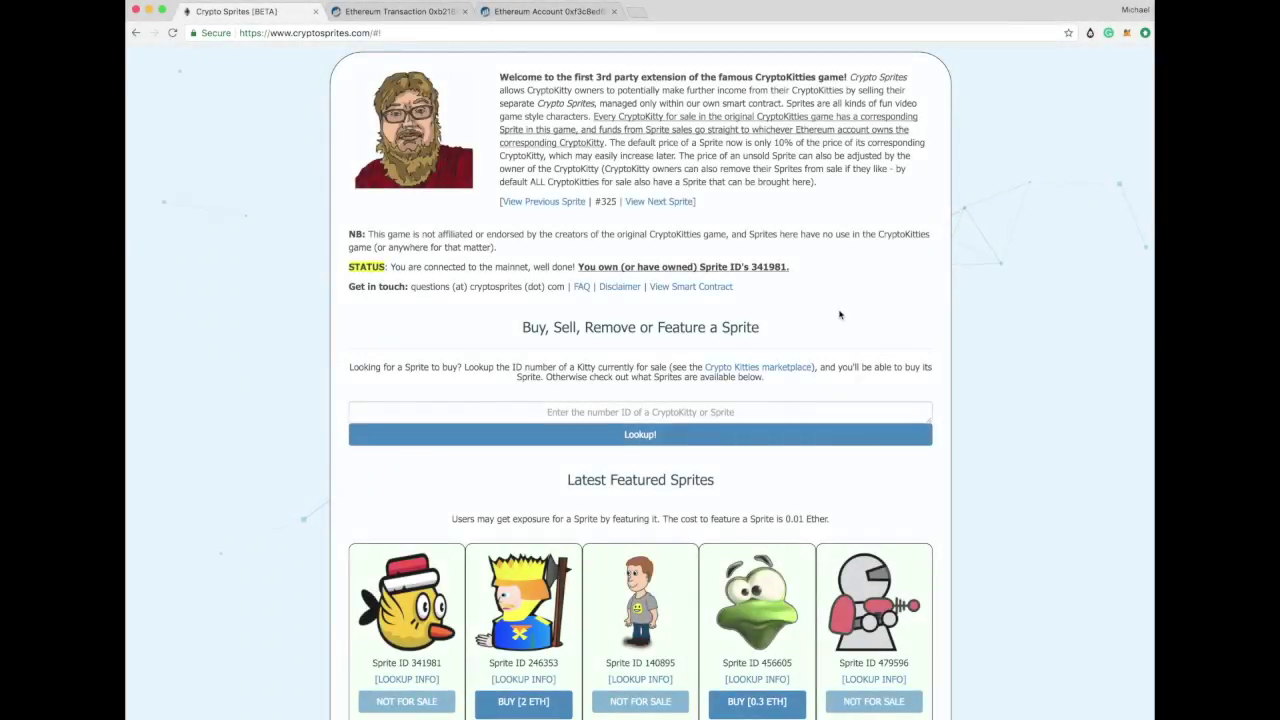
Review the latest featured and newly purchased sprites and open the info on featured sprite 341981.
scroll(860, 312, down, 3)
scroll(880, 311, down, 1)
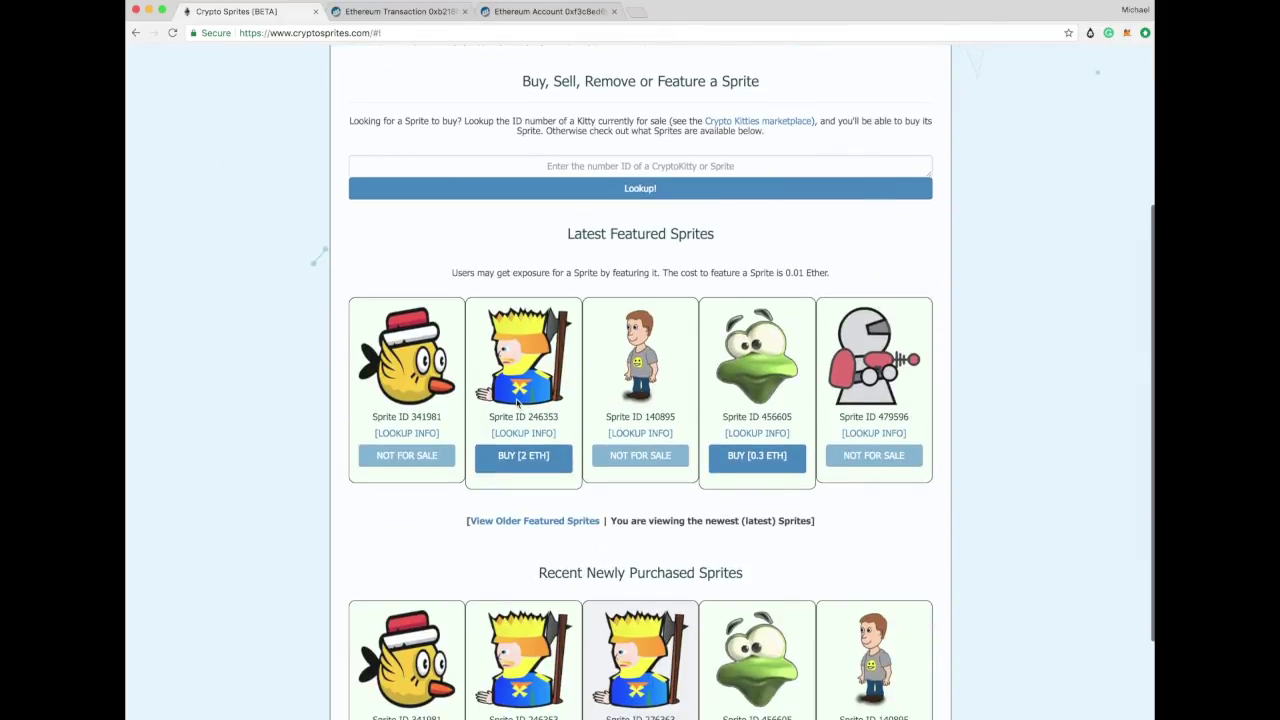
scroll(586, 404, down, 3)
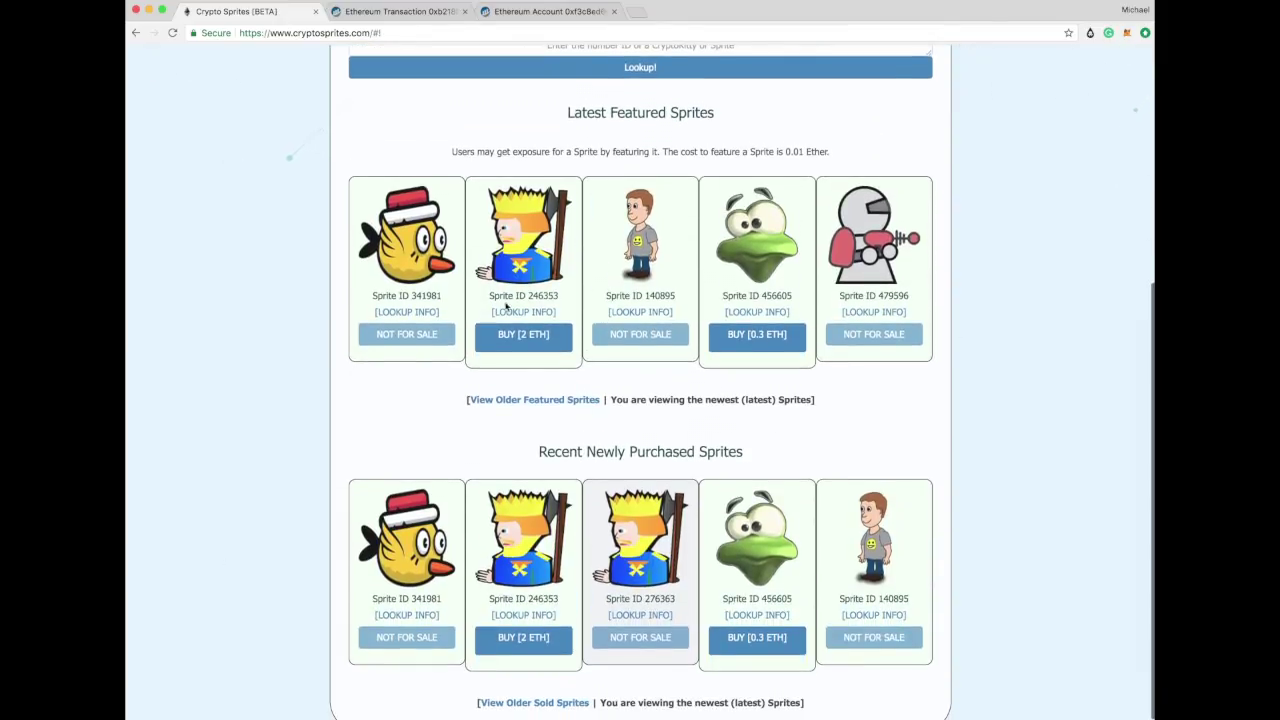
scroll(656, 457, up, 2)
scroll(656, 457, up, 2)
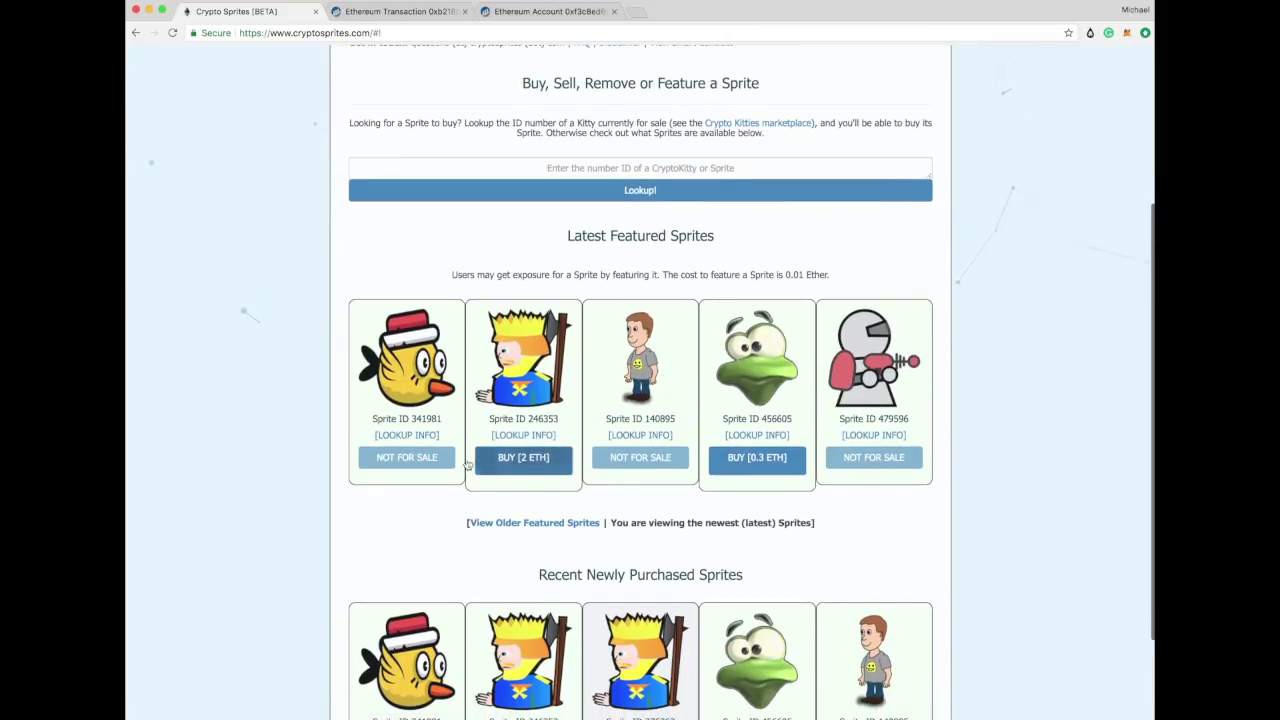
click(420, 437)
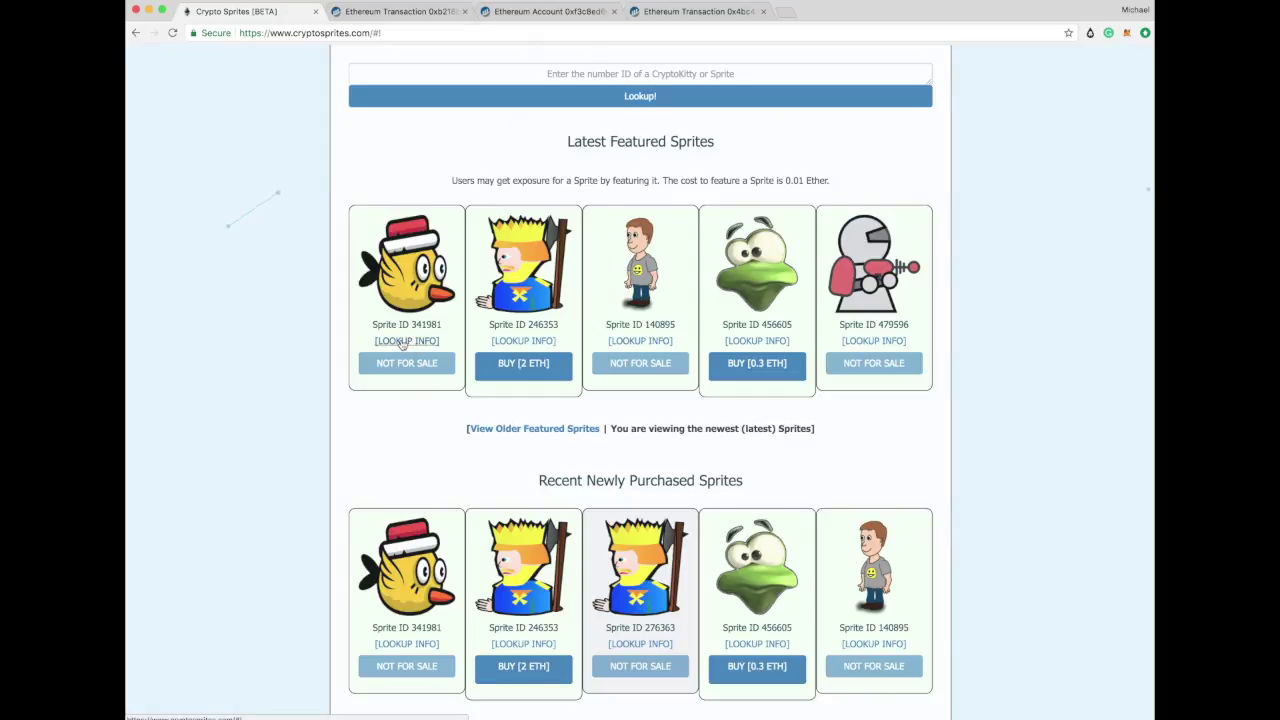
click(404, 341)
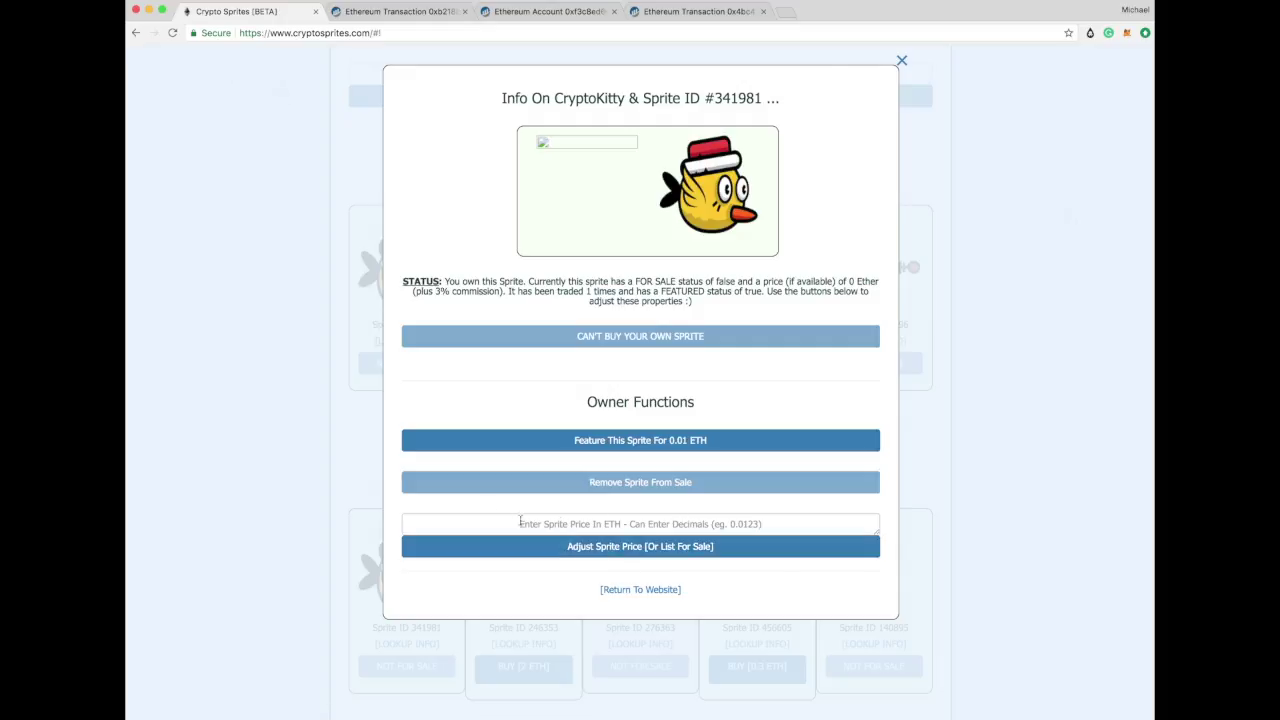
List the sprite for sale at 0.05 ETH and submit the transaction with a gas price of 3 Gwei.
click(686, 525)
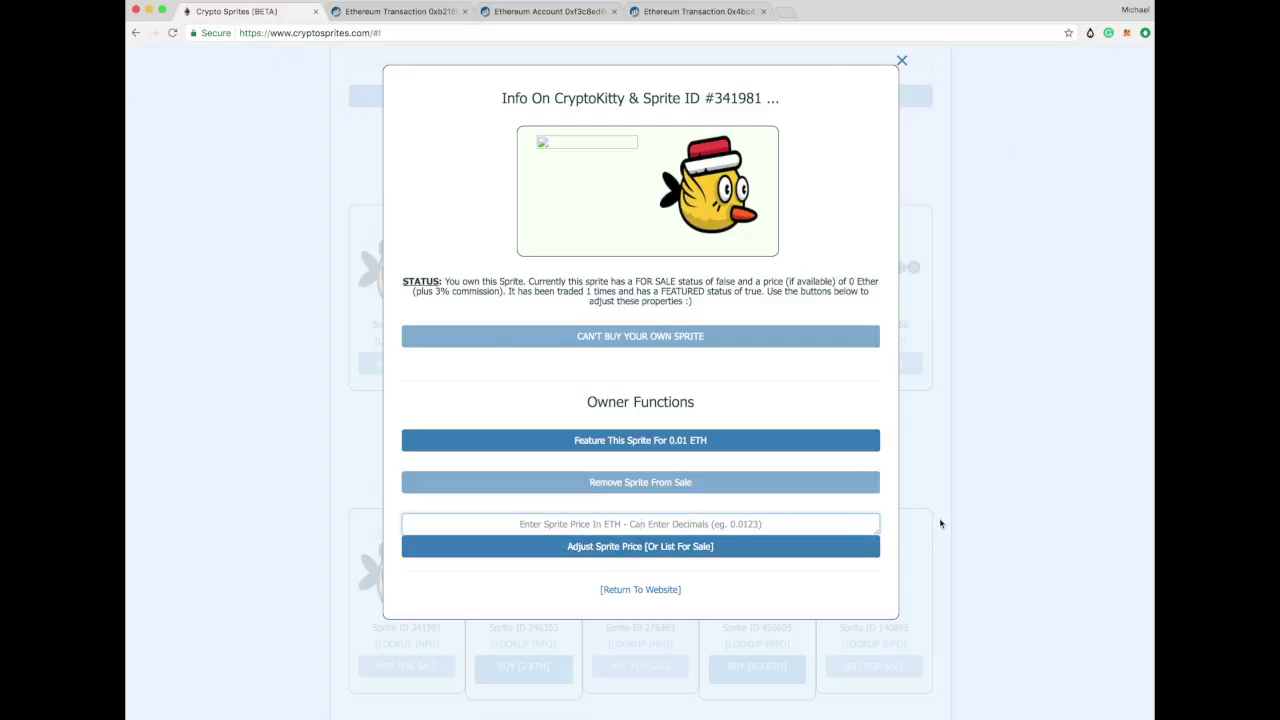
text(0.05)
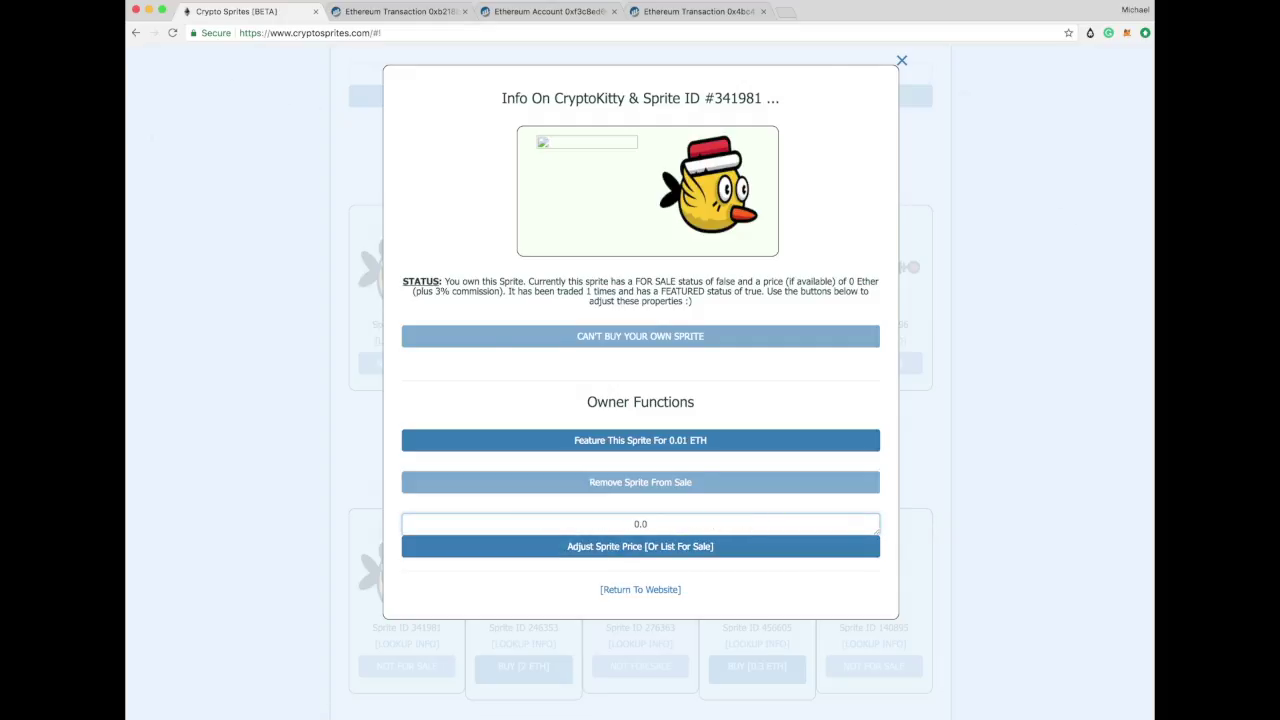
click(656, 550)
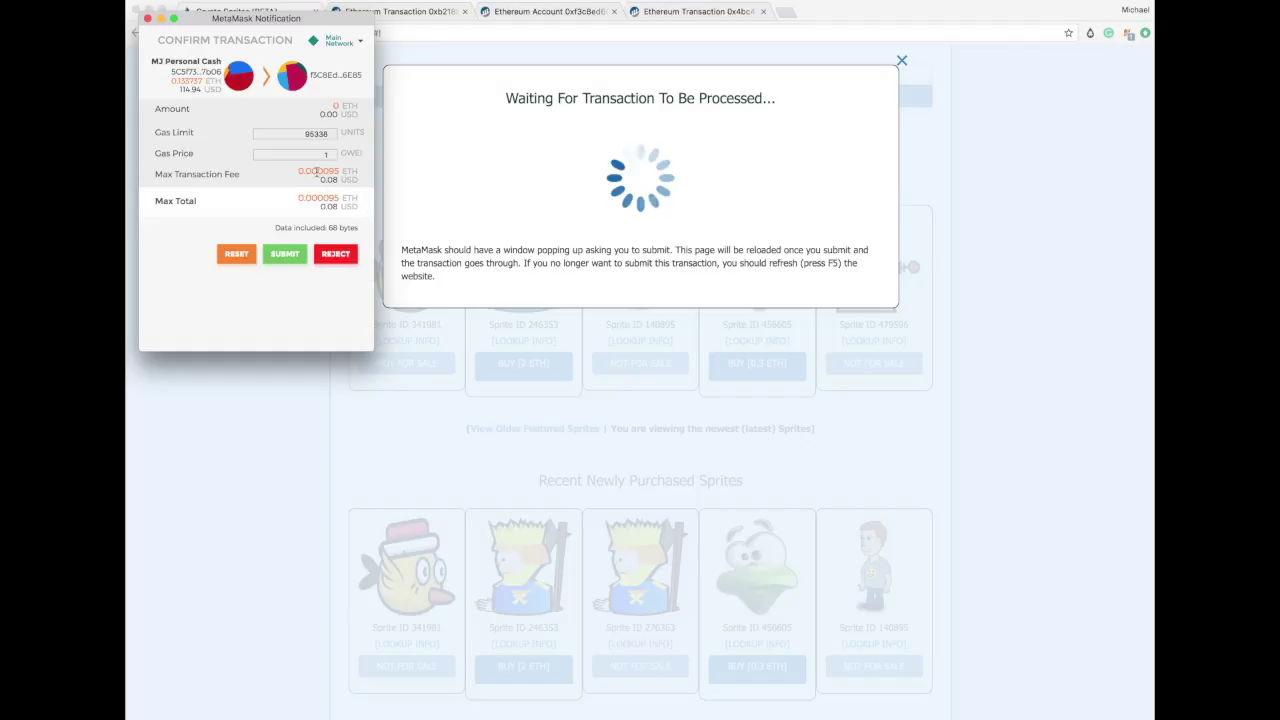
click(334, 153)
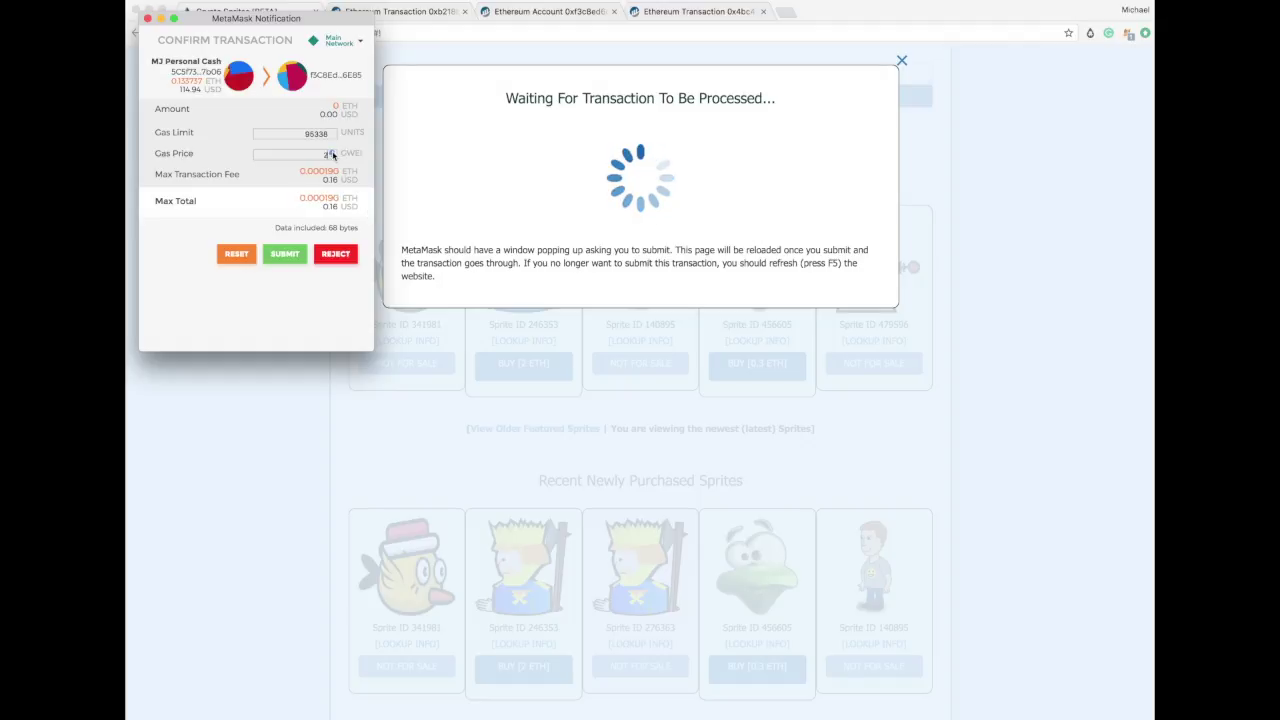
click(334, 153)
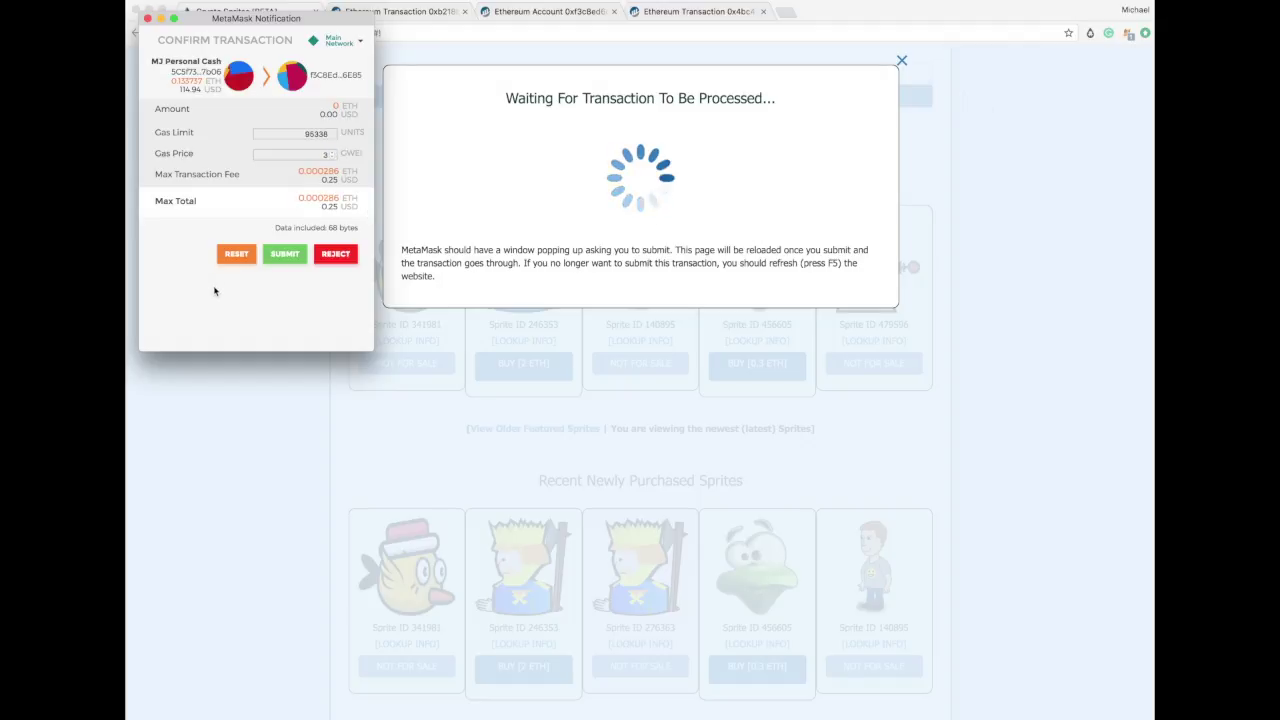
click(282, 253)
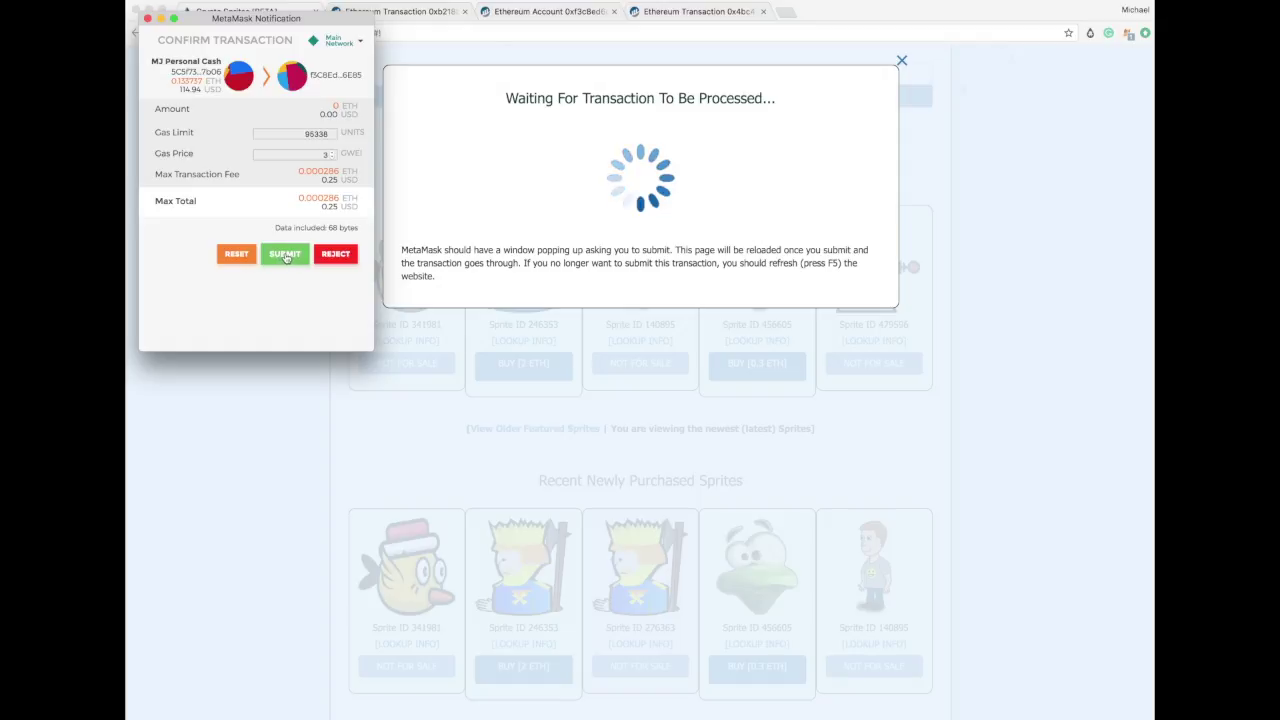
click(285, 256)
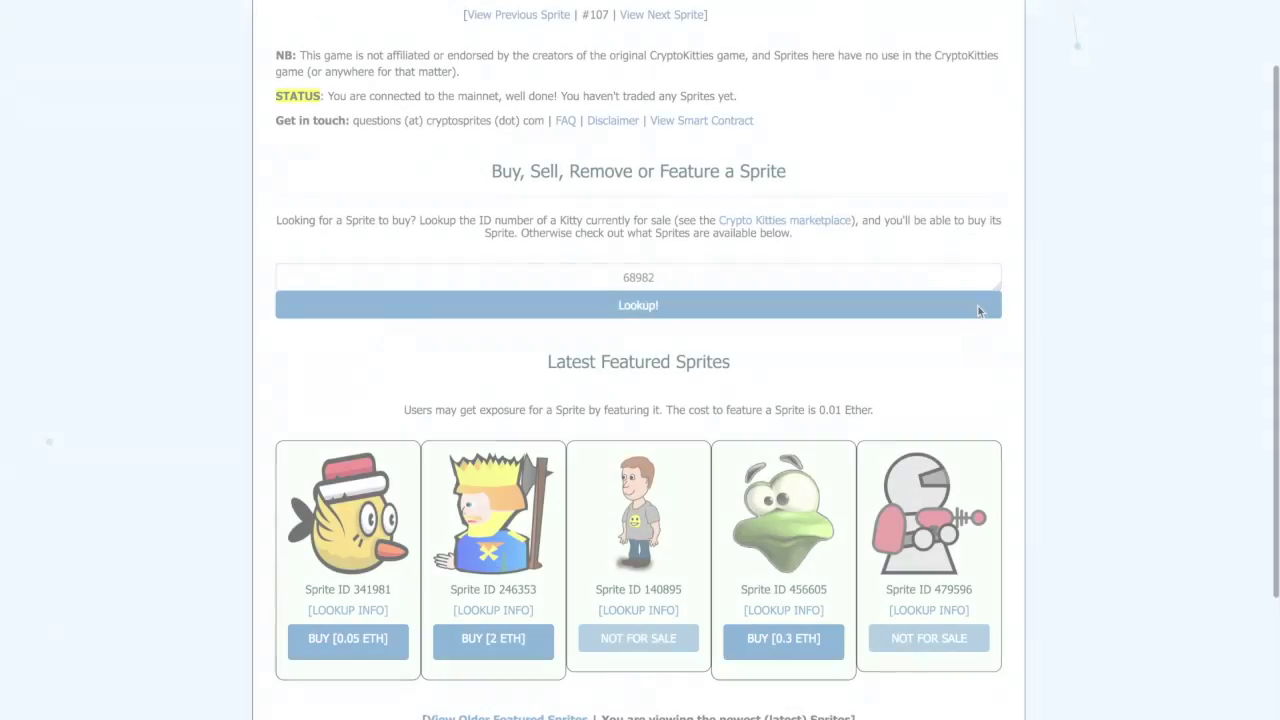
With the other wallet, start buying sprite 341981 from the latest featured sprites for 0.05 ETH.
scroll(977, 311, down, 5)
scroll(978, 312, down, 1)
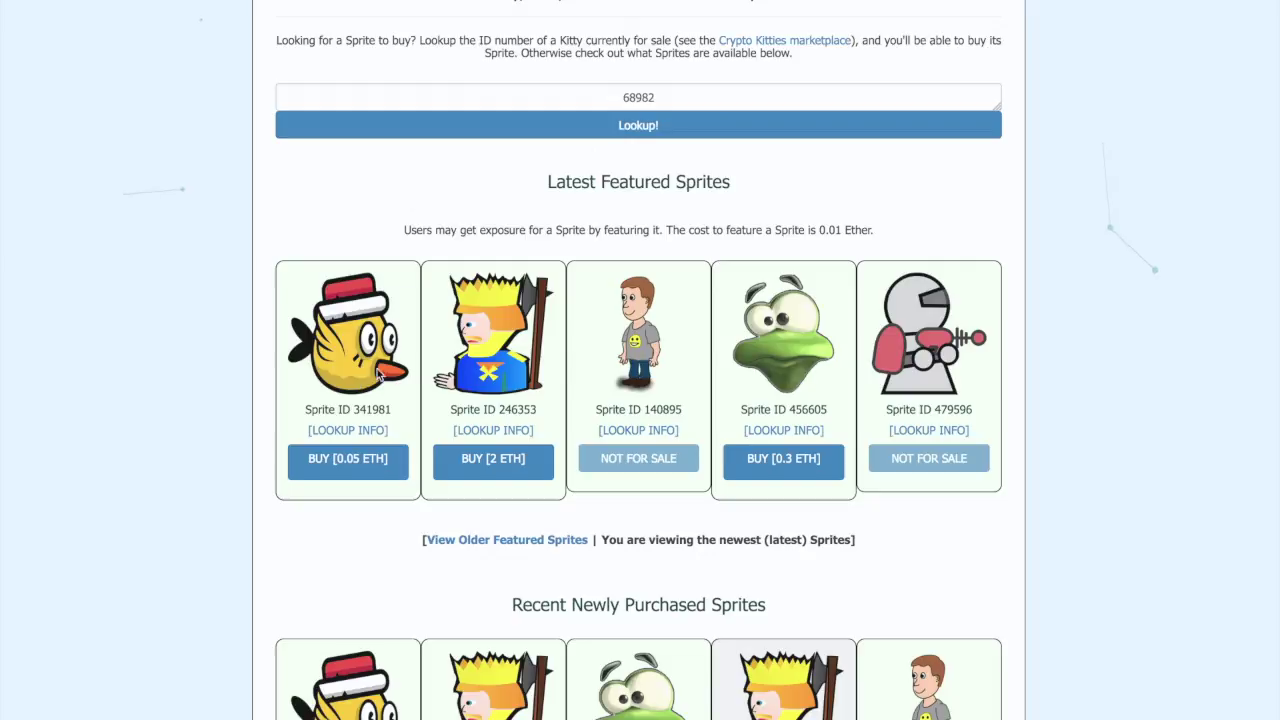
scroll(743, 491, down, 2)
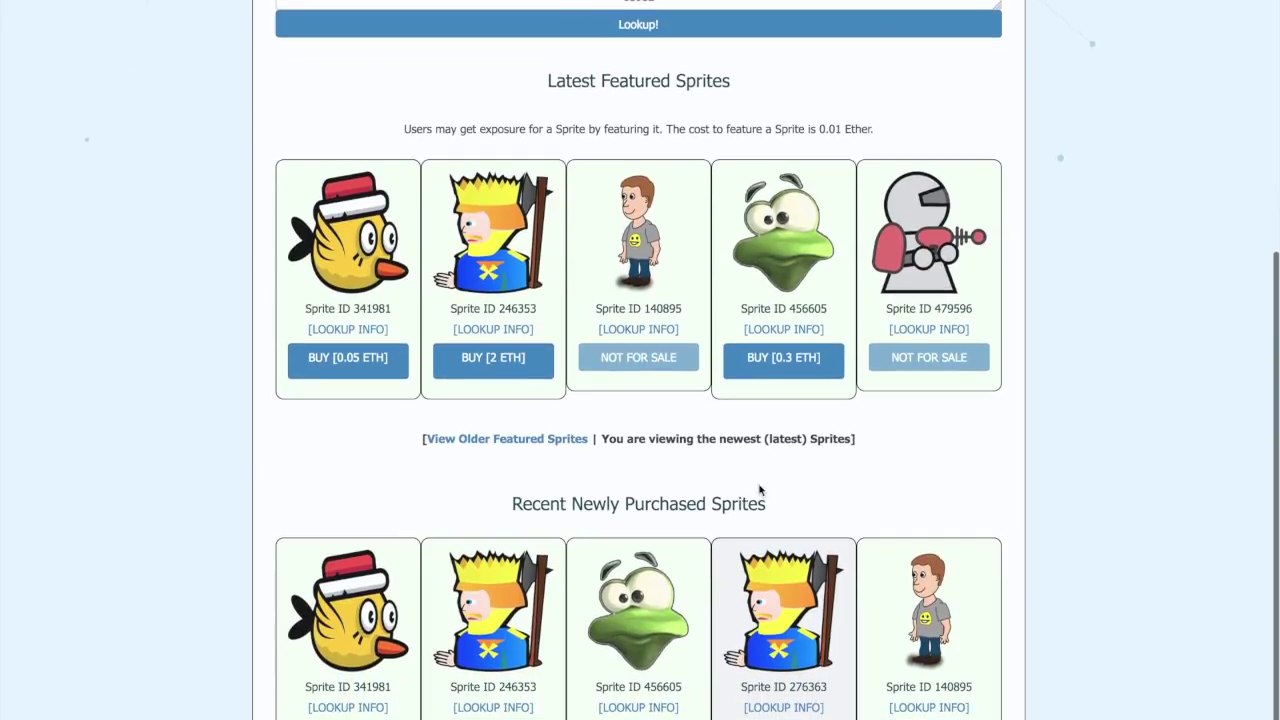
click(351, 358)
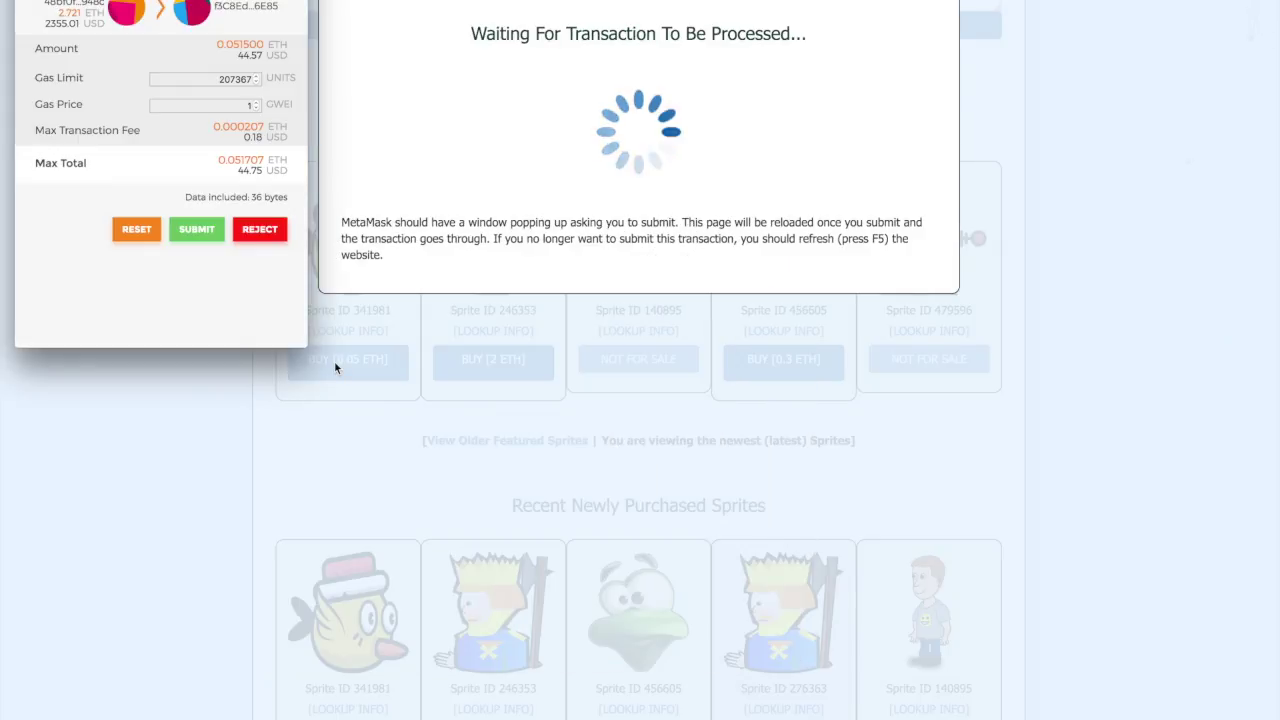
Set this purchase transaction's gas price to 2.1 Gwei and submit it.
click(256, 101)
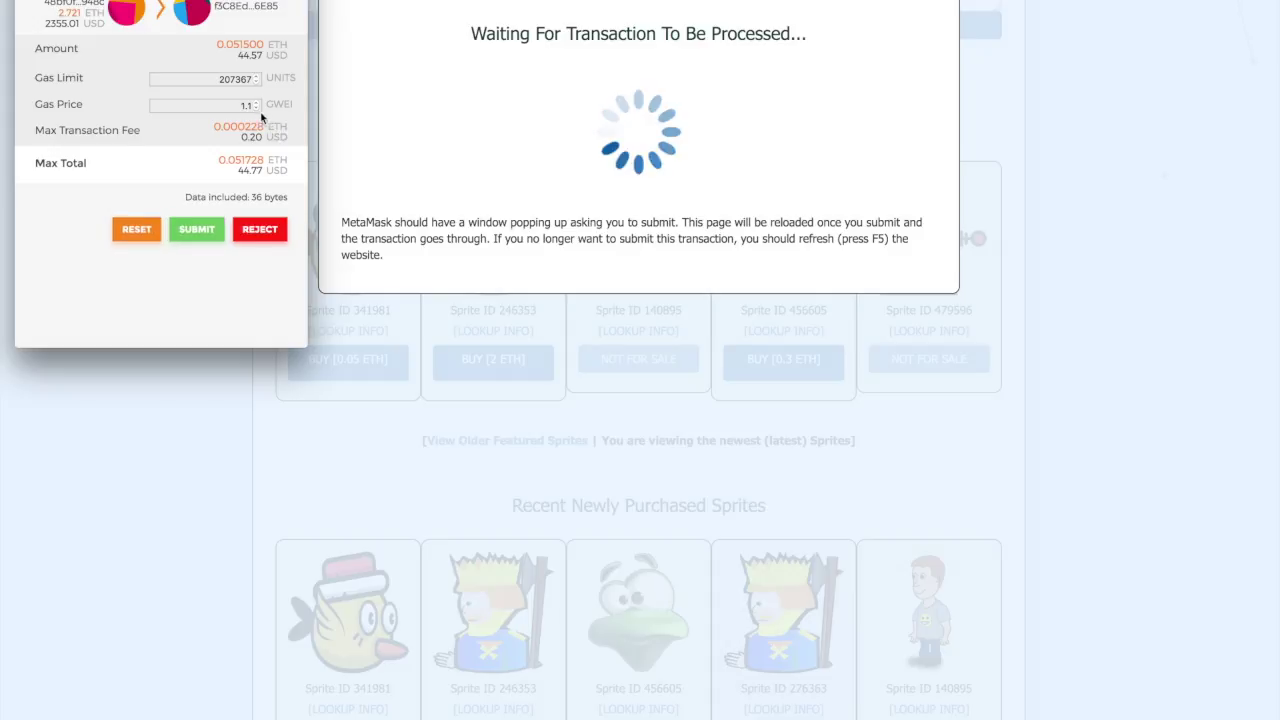
click(256, 102)
click(256, 102)
click(256, 102)
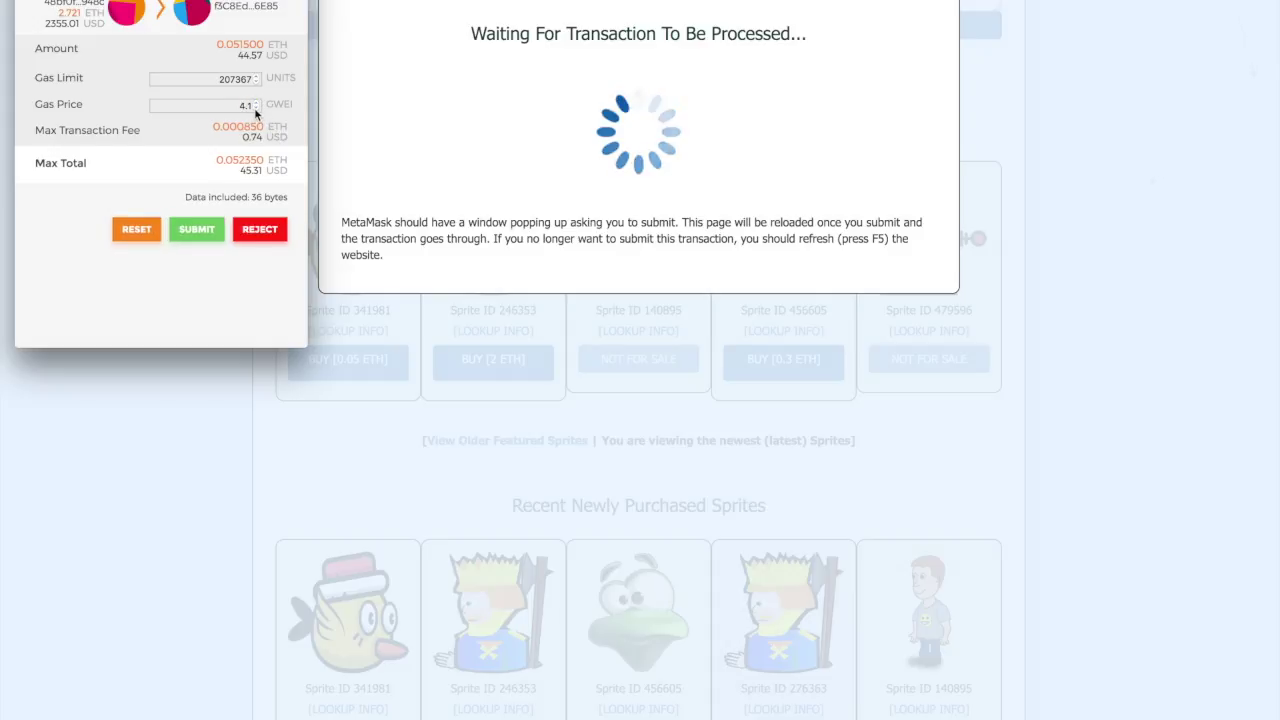
click(256, 108)
click(256, 108)
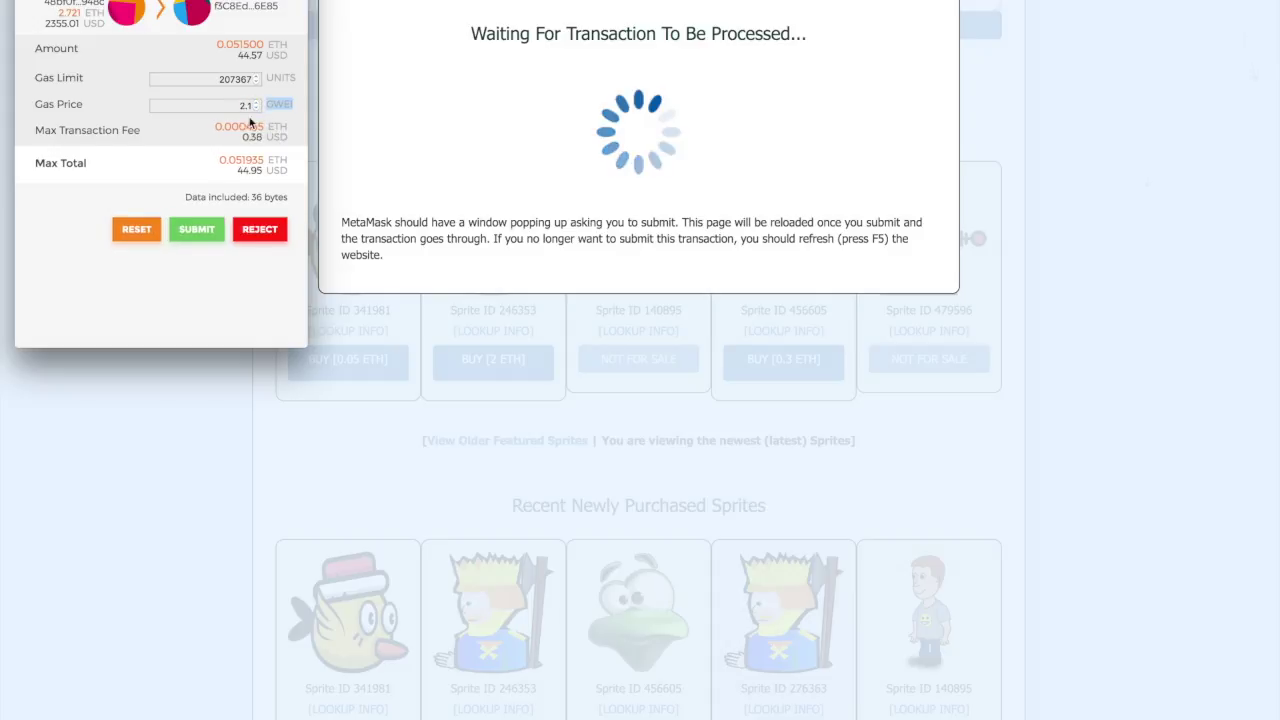
click(197, 230)
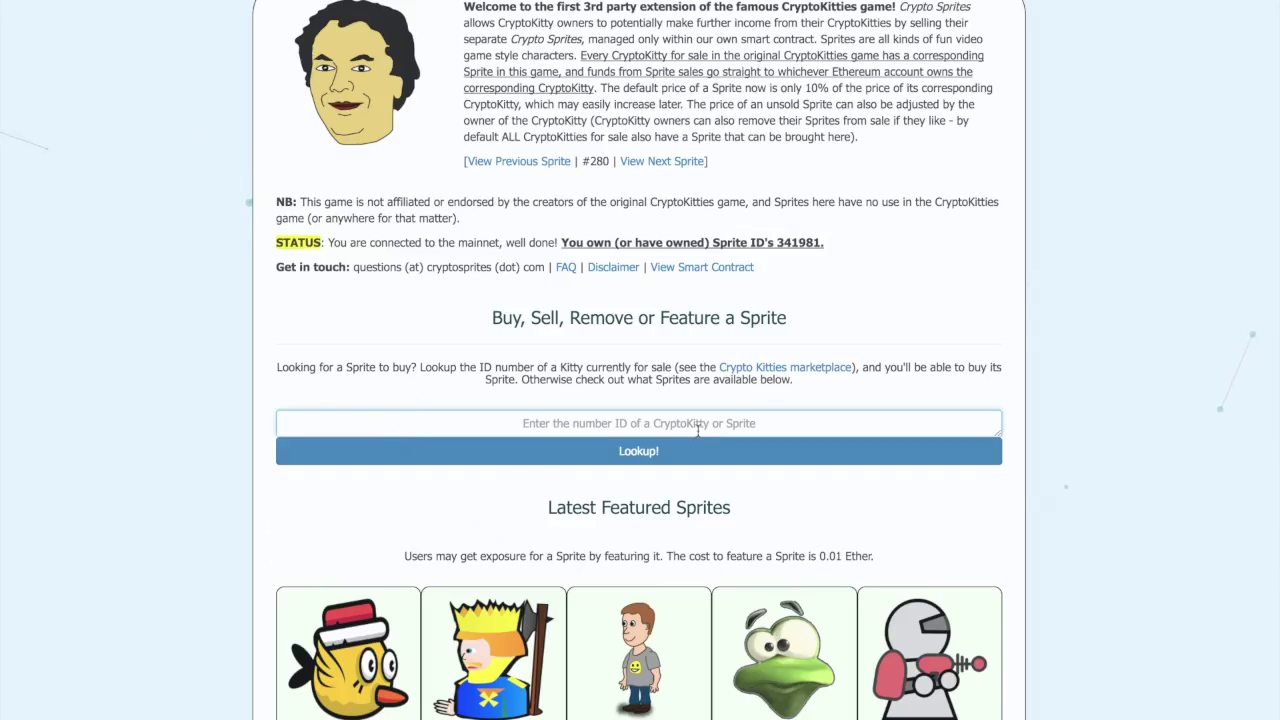
Look up sprite ID 78505 and start buying it for the first time at 0.12 ETH.
click(697, 427)
text(78505)
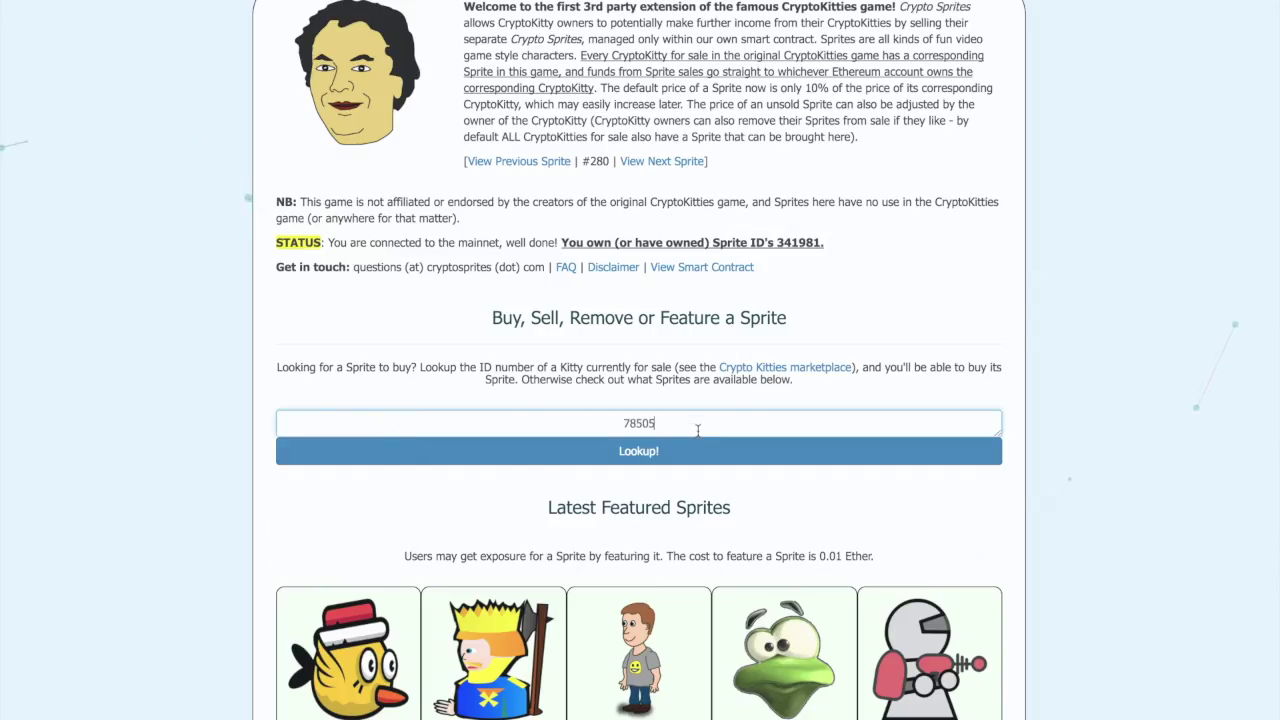
click(633, 455)
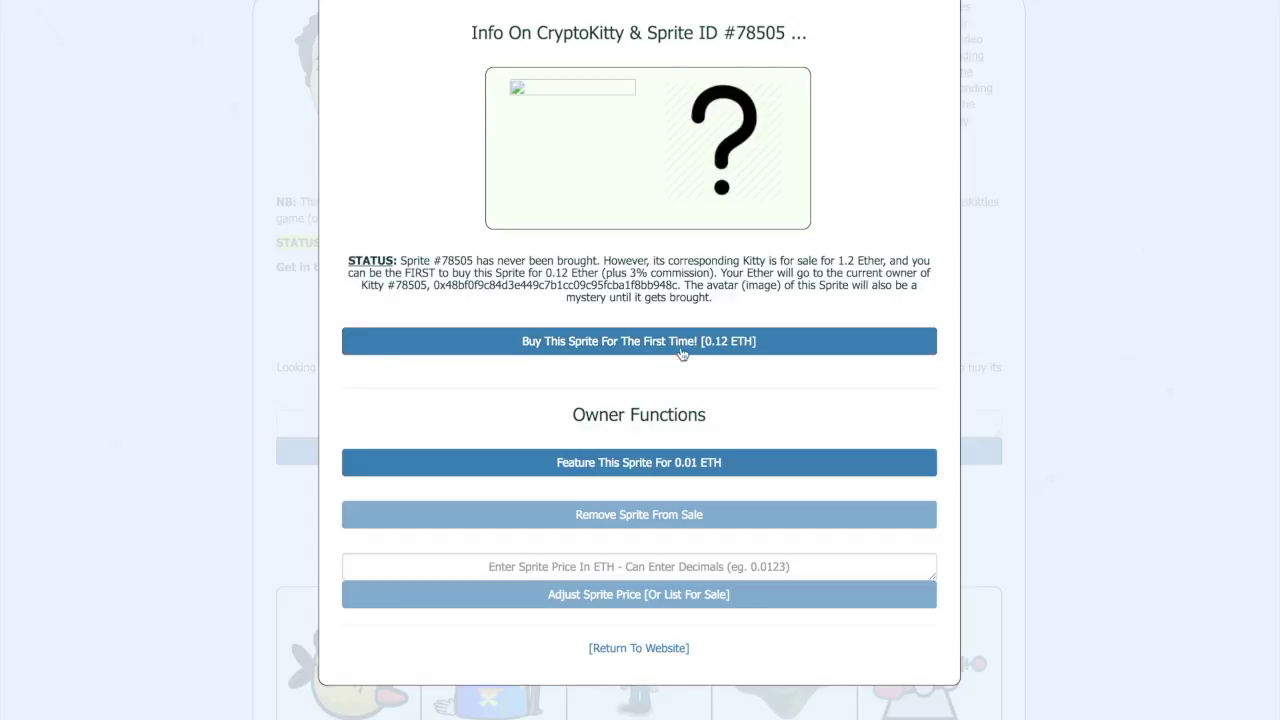
click(619, 341)
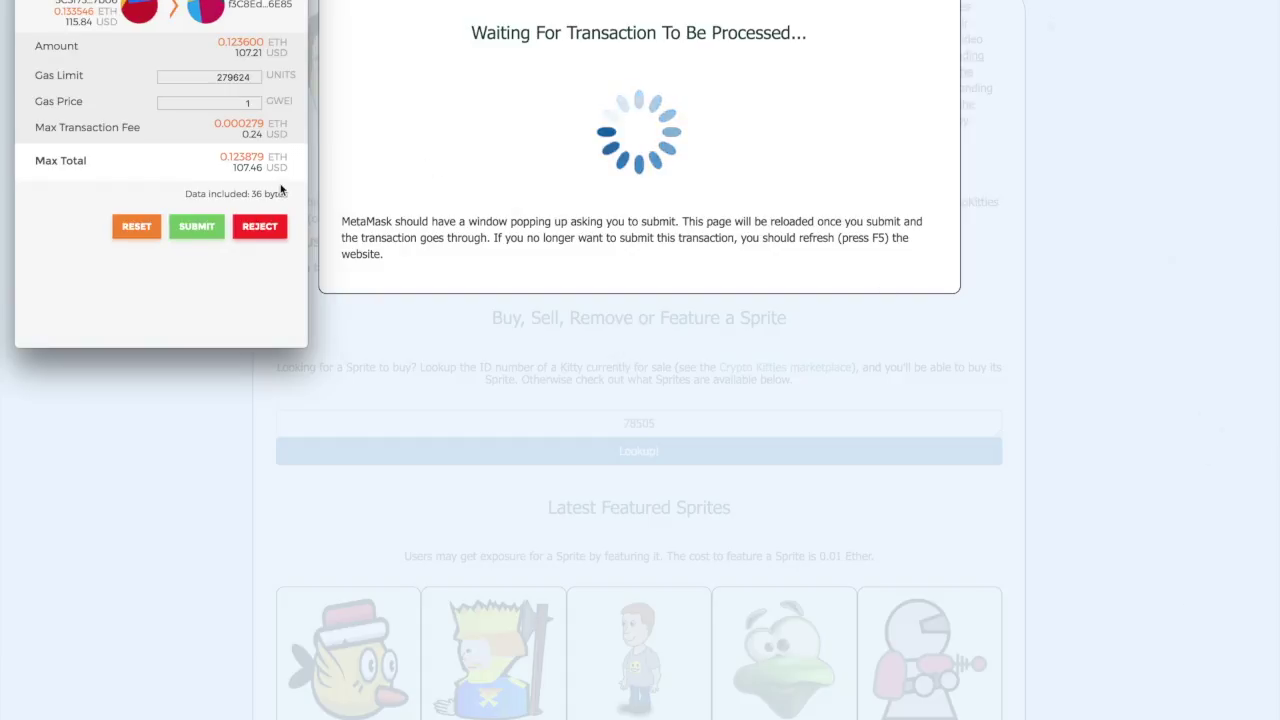
Set the gas price of the sprite 78505 purchase to 3 Gwei and submit the transaction.
click(257, 101)
click(257, 101)
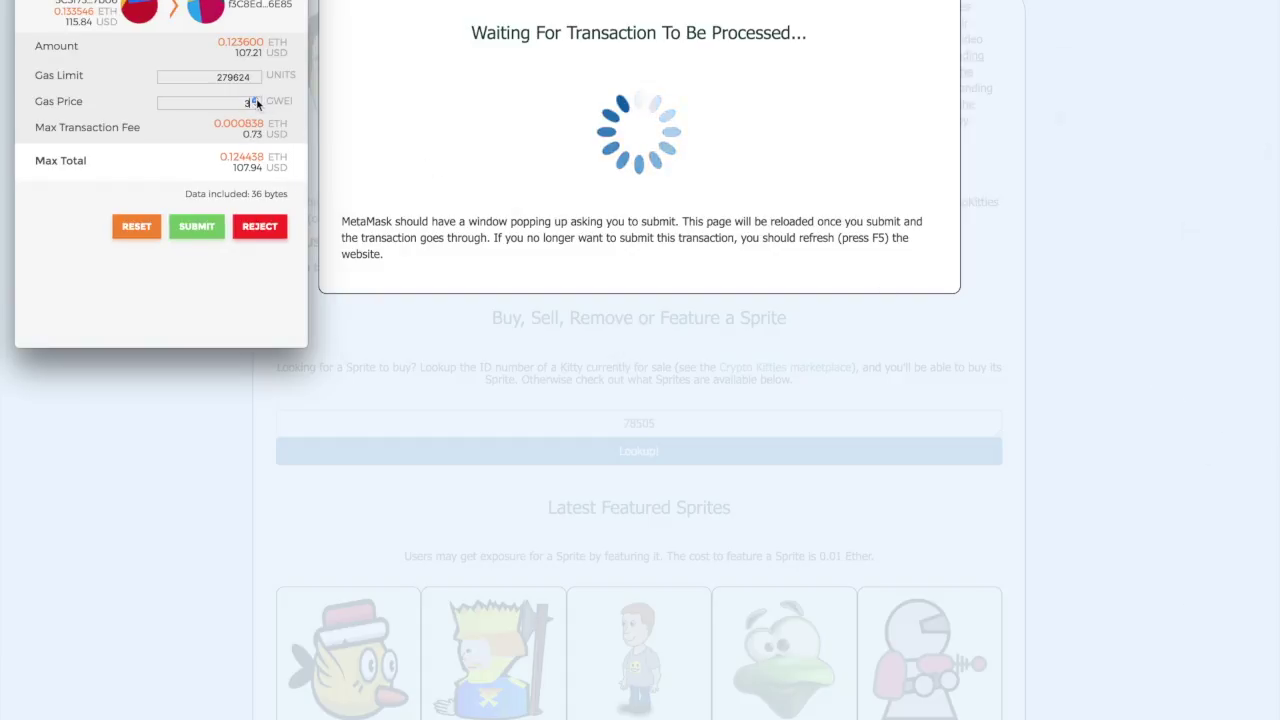
click(197, 229)
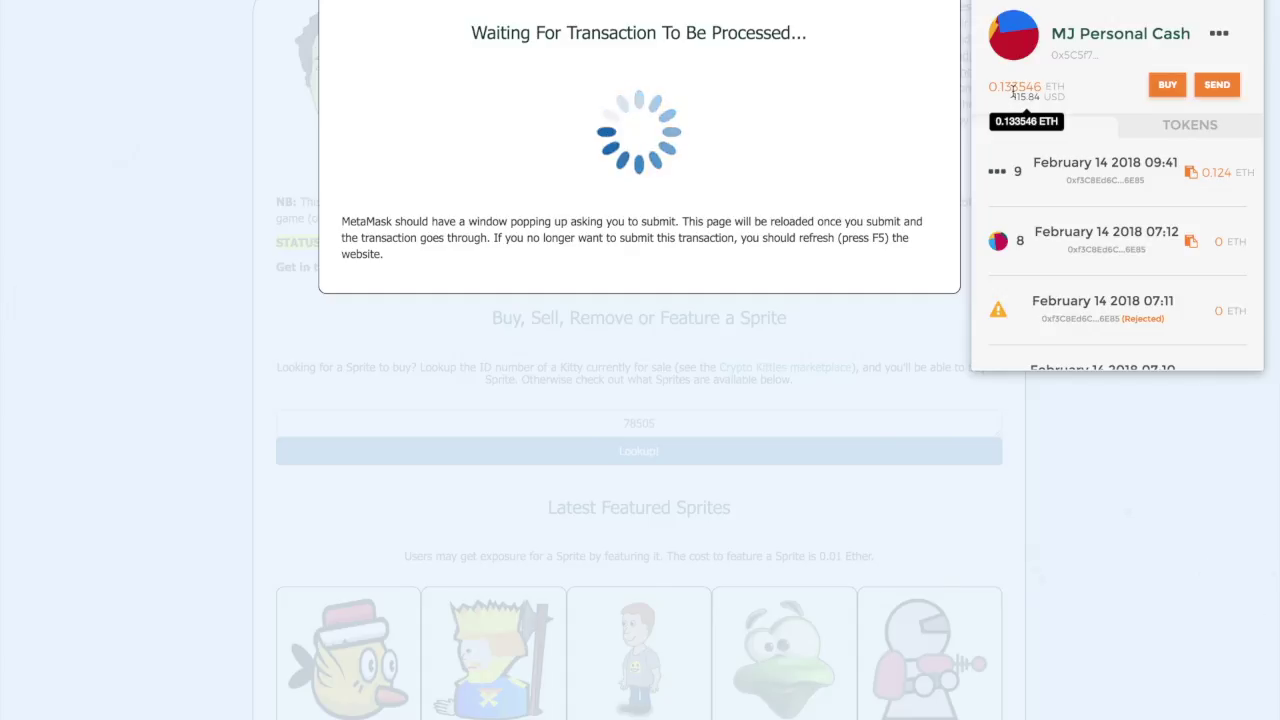
click(175, 60)
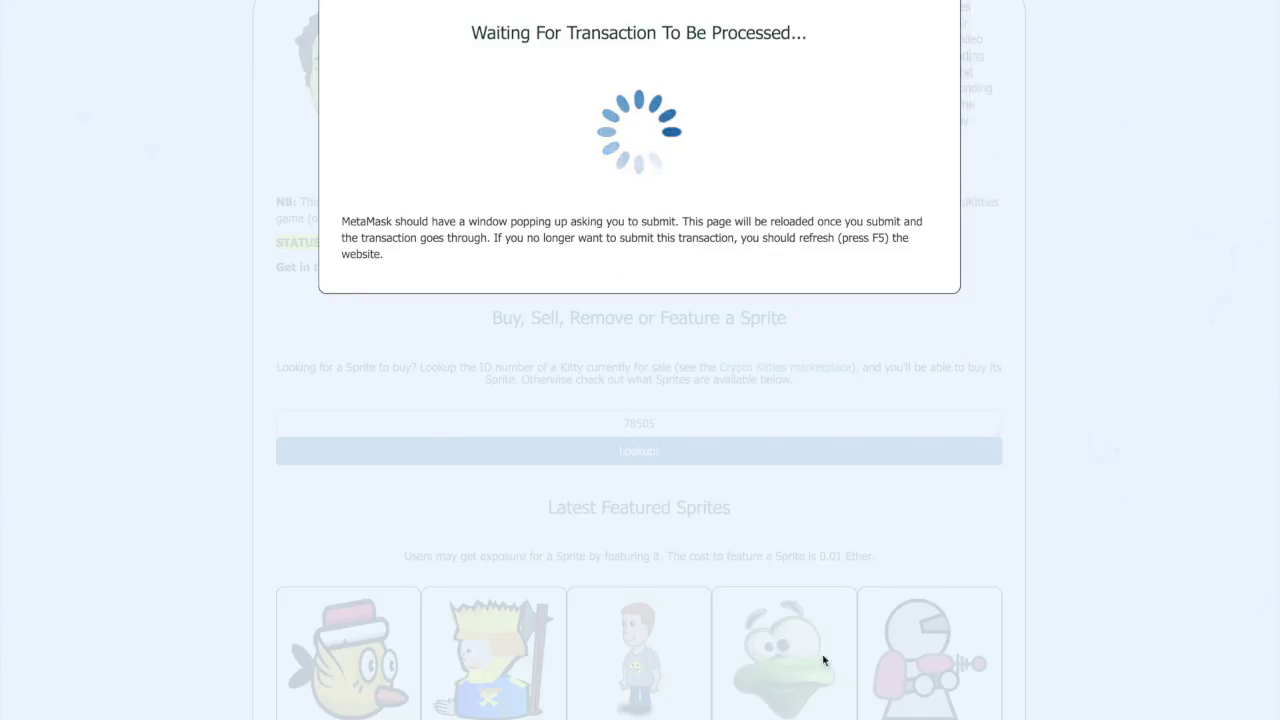
Check the ownership and sale status of featured sprite 341981, and close its info.
scroll(1180, 348, down, 1)
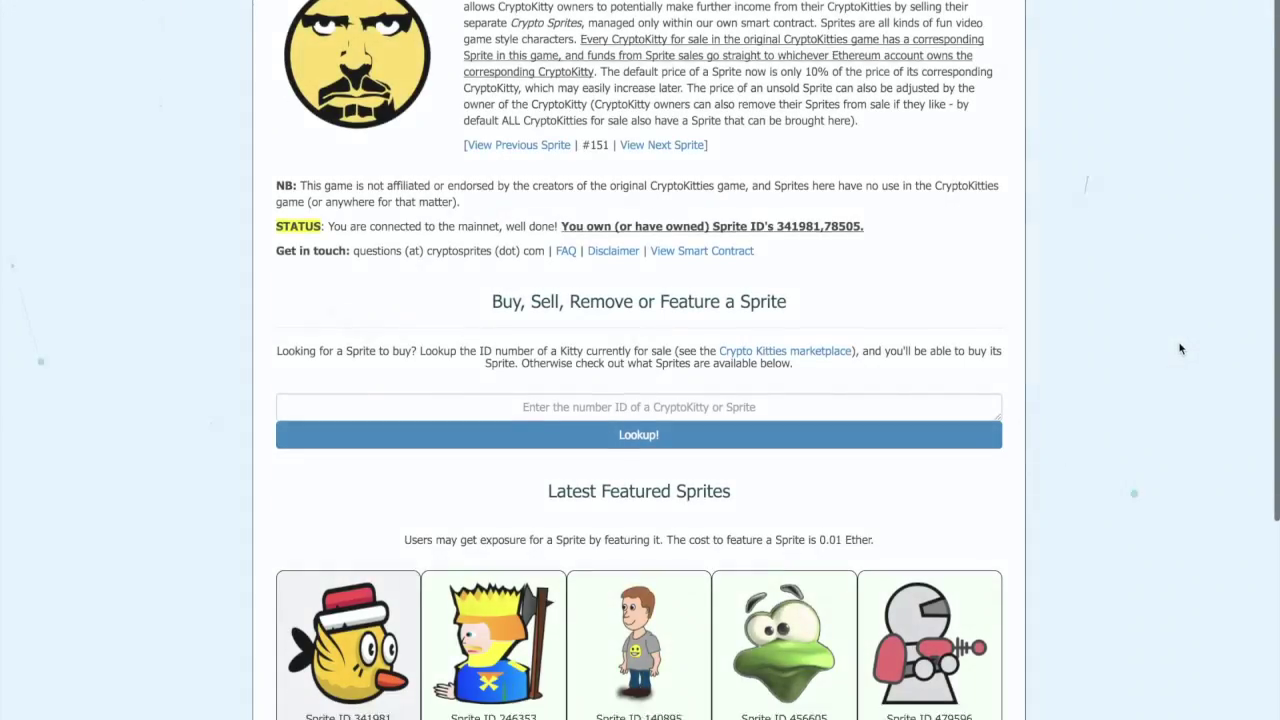
scroll(1180, 348, down, 2)
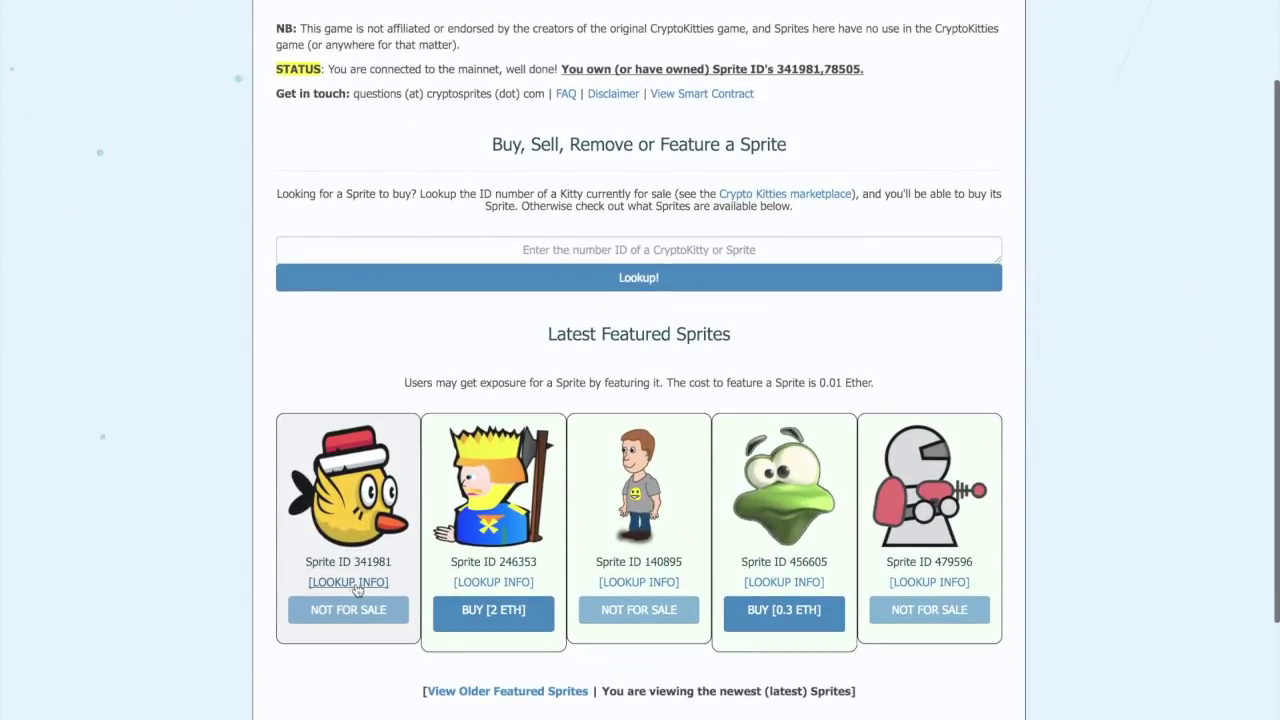
click(350, 583)
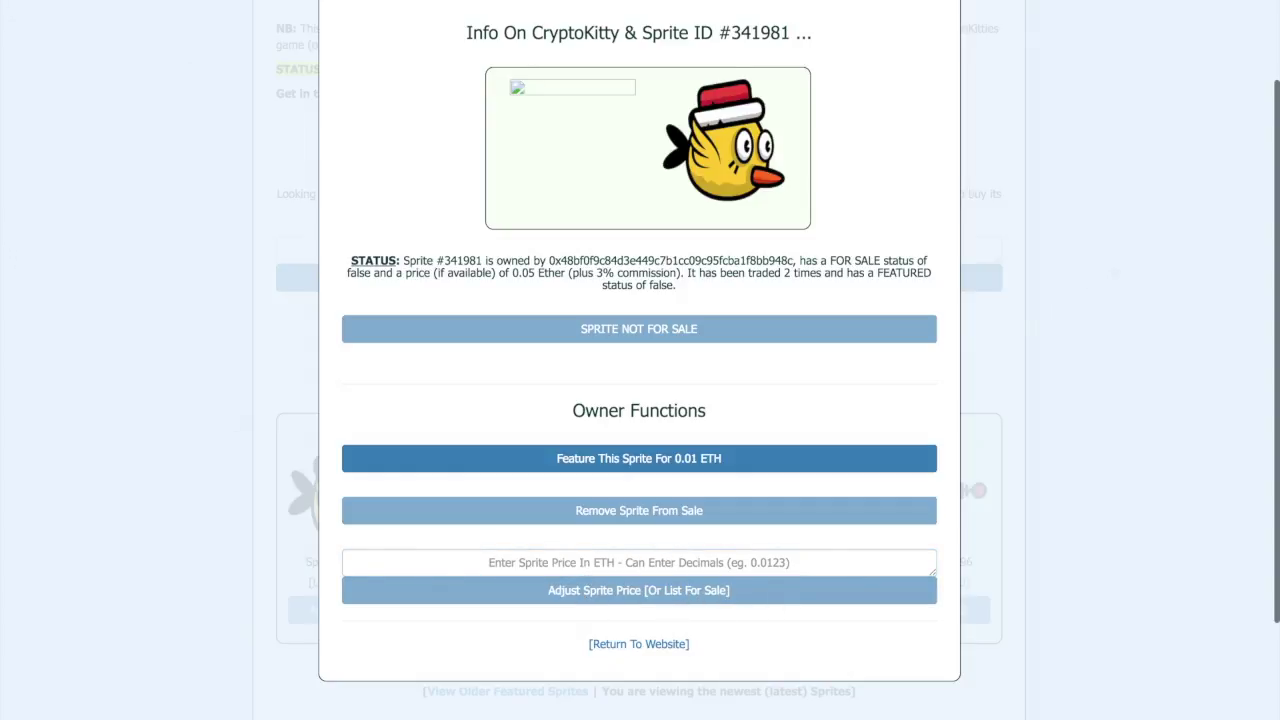
click(968, 2)
Check the owned sprite IDs and view the info on newly purchased sprites 78505 and 456605, returning to the website.
scroll(929, 250, up, 2)
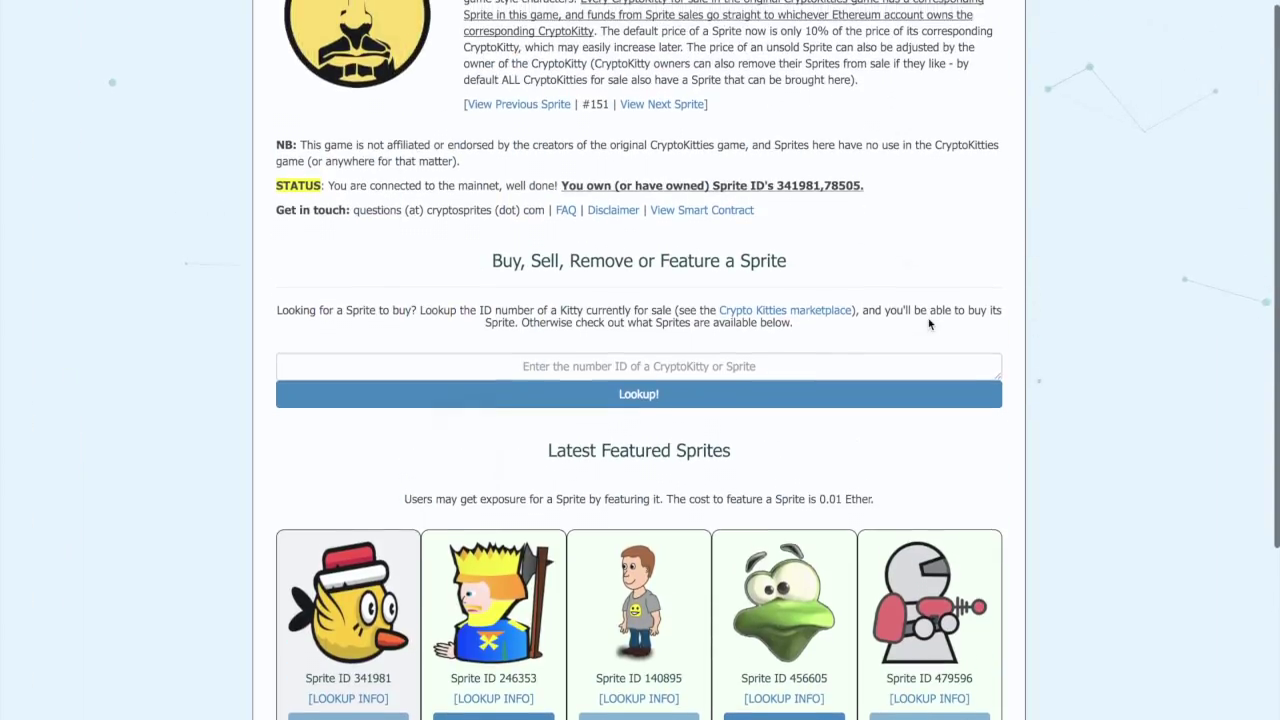
drag(861, 185, 824, 185)
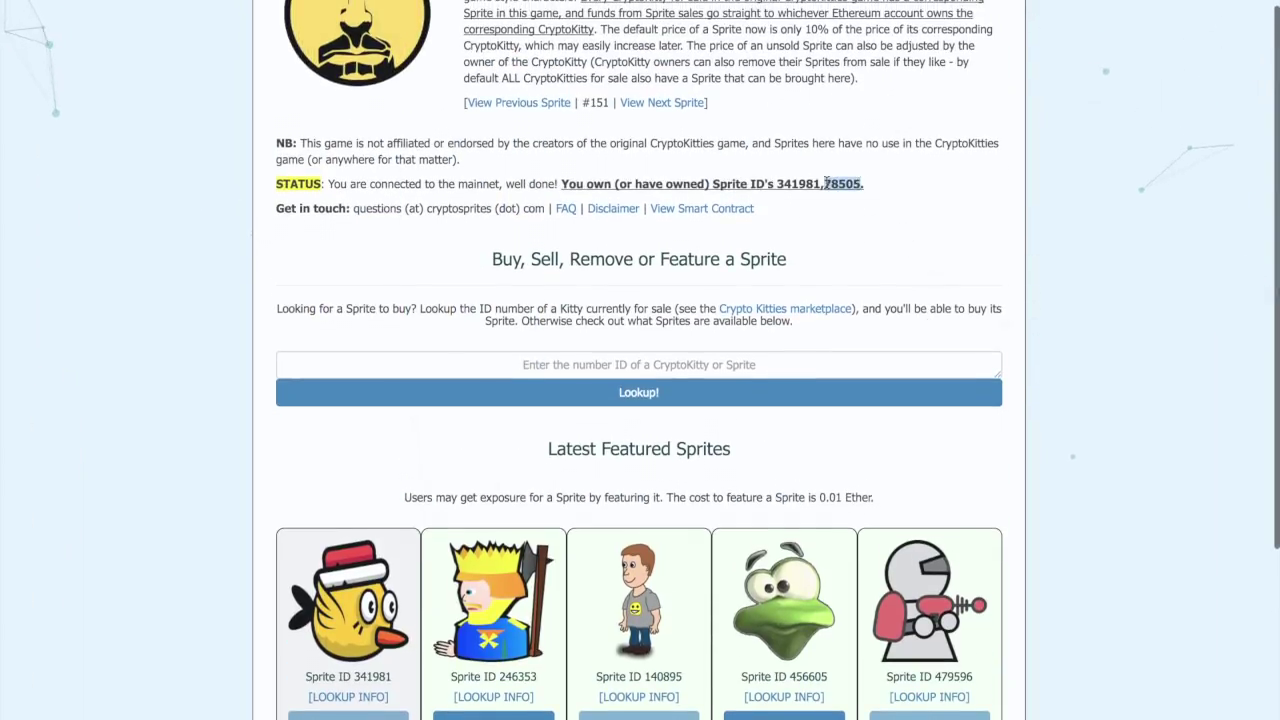
scroll(811, 331, down, 5)
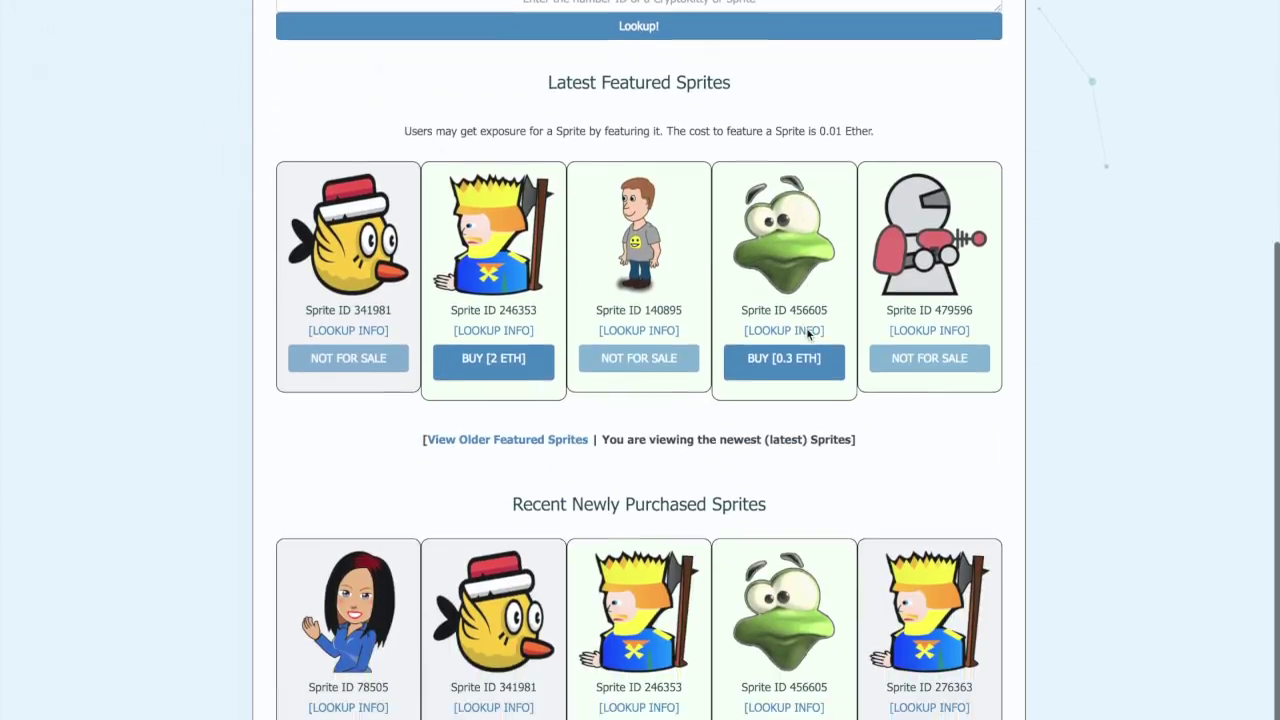
click(345, 703)
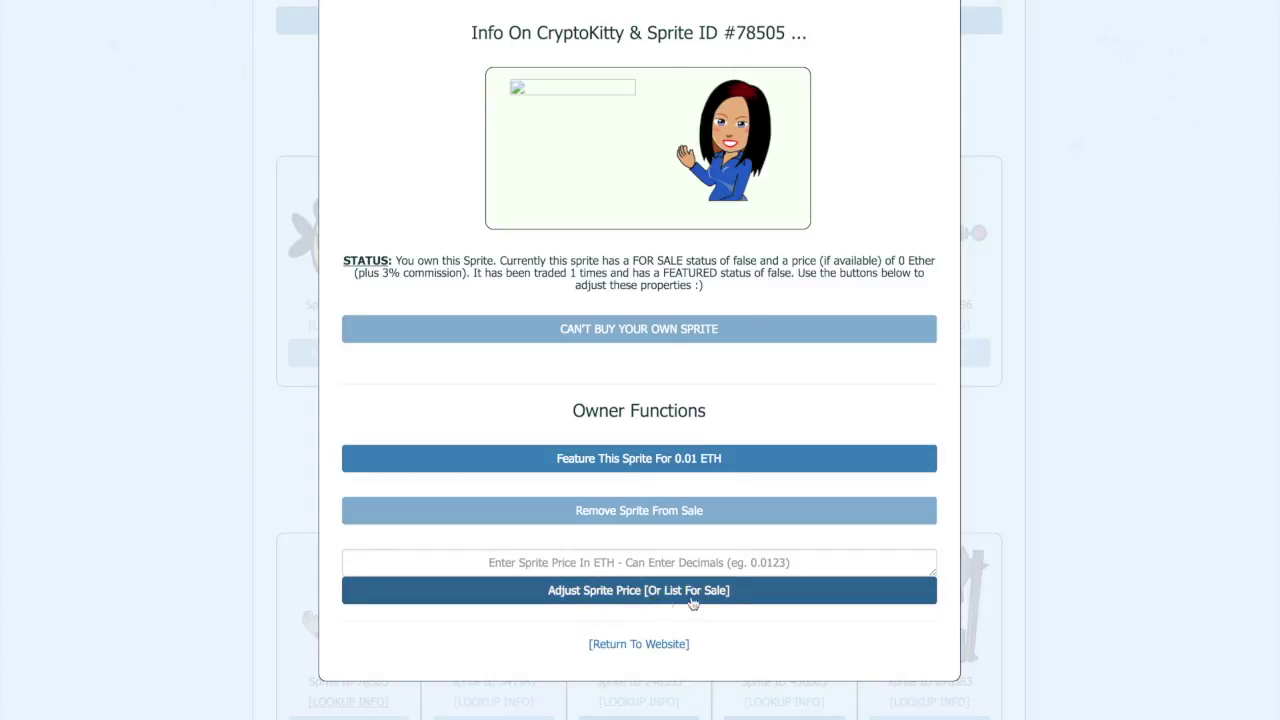
key(Escape)
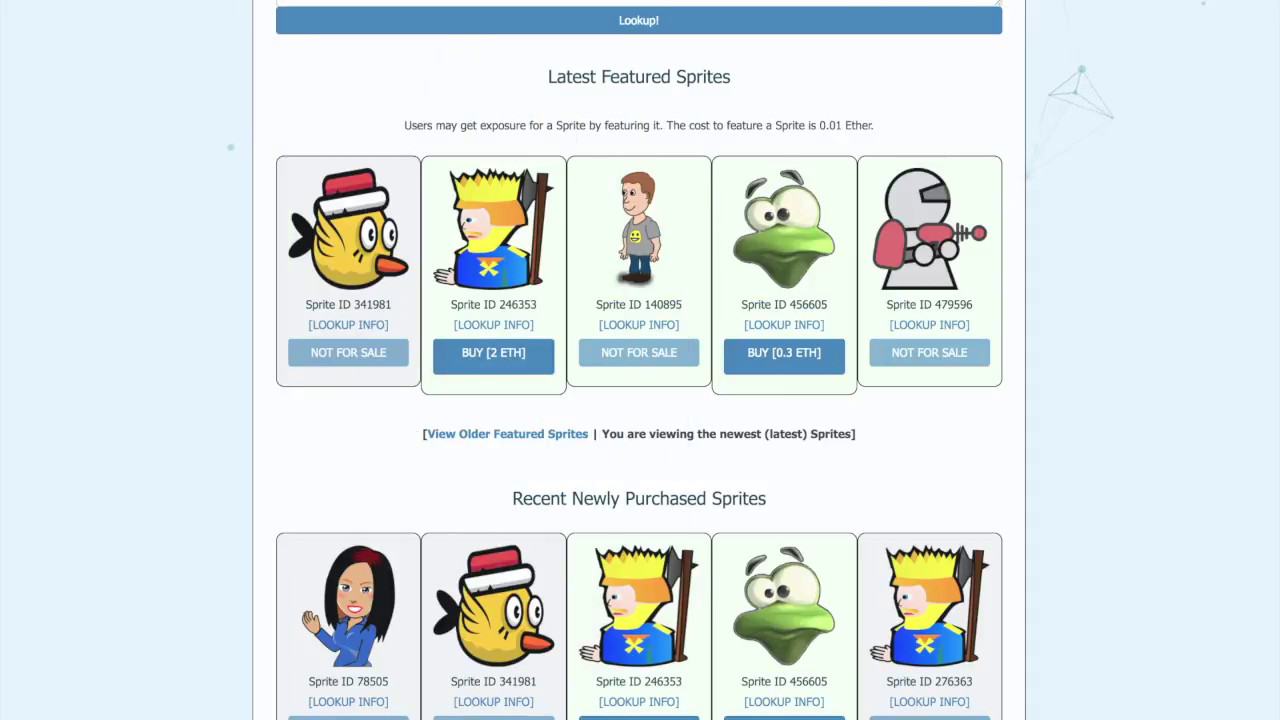
click(764, 703)
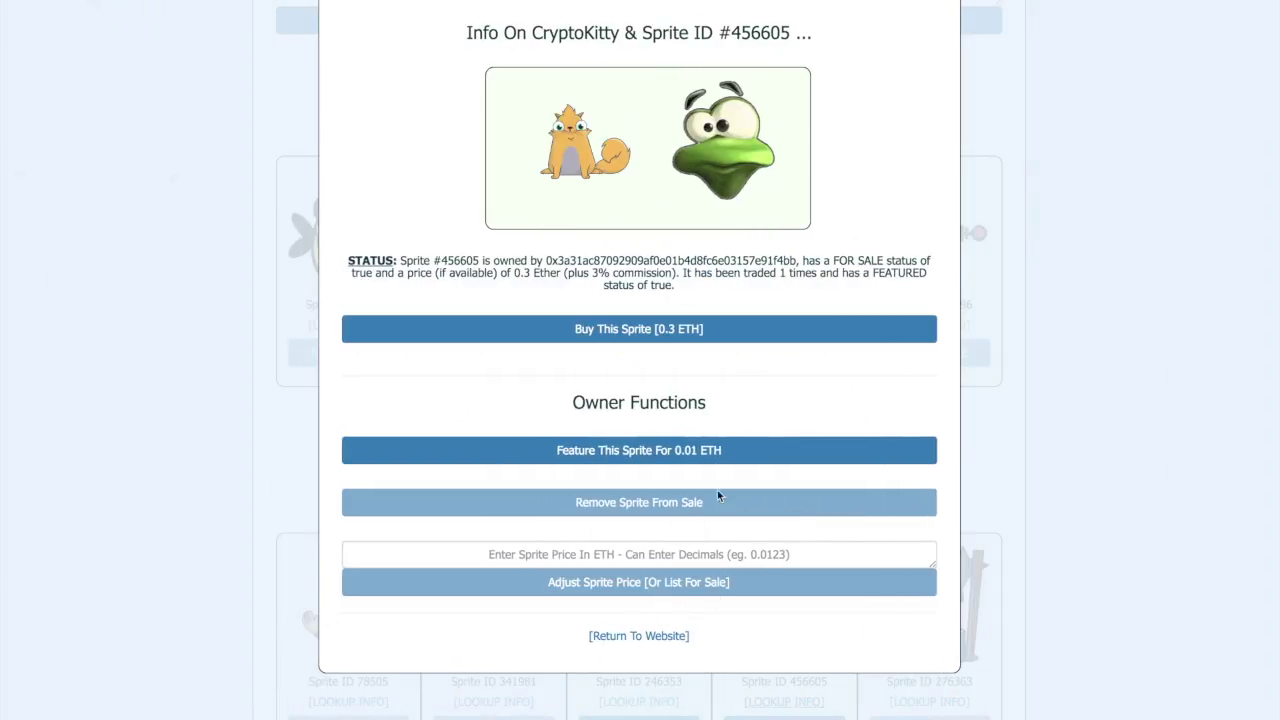
click(605, 636)
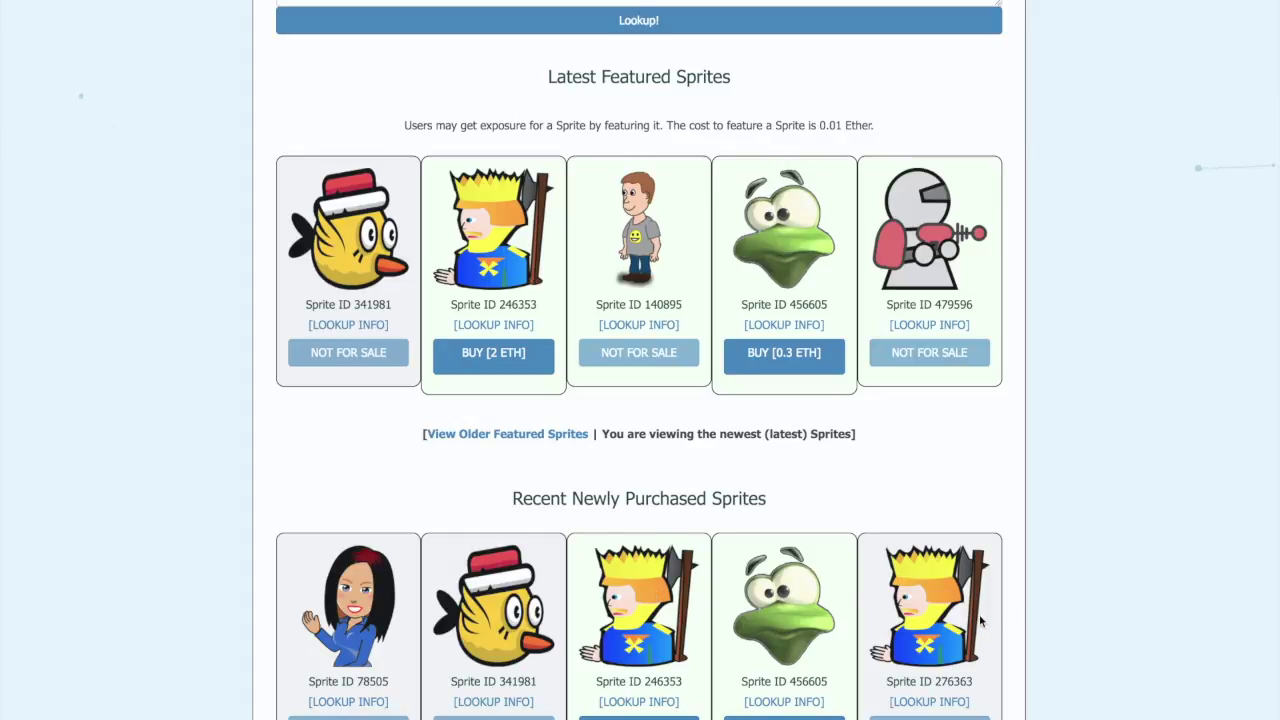
scroll(980, 622, up, 2)
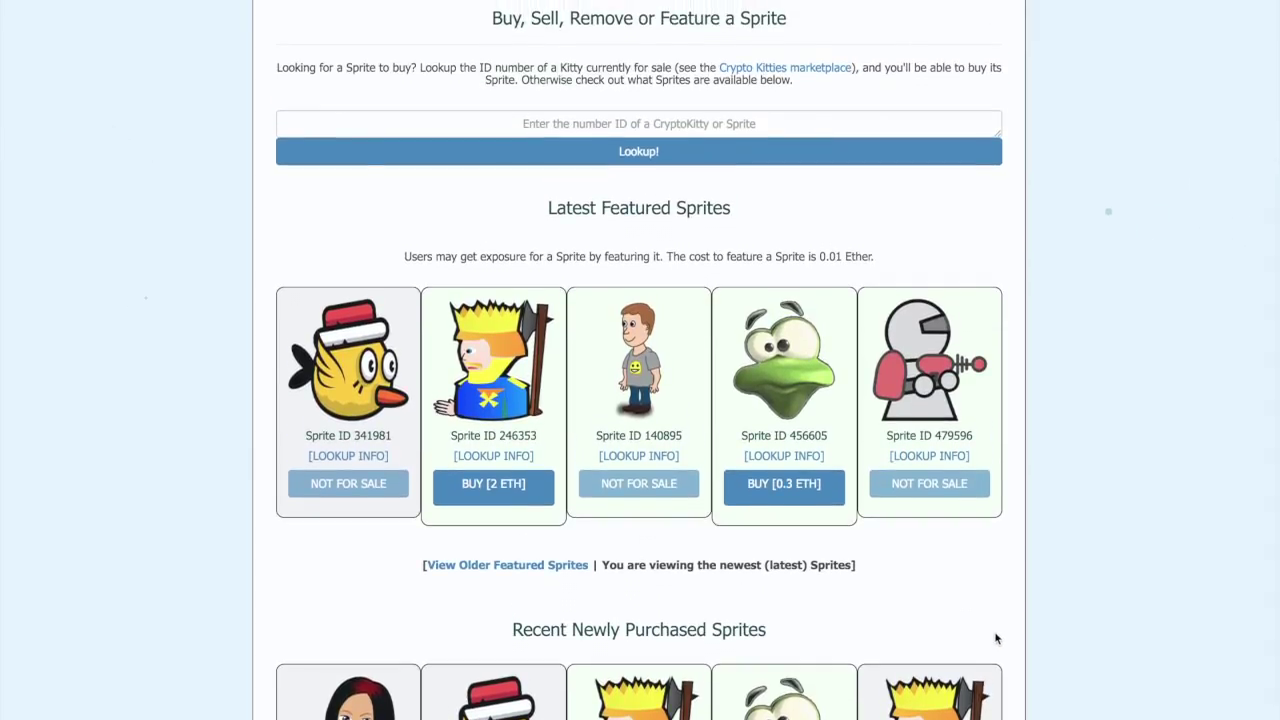
scroll(996, 638, up, 5)
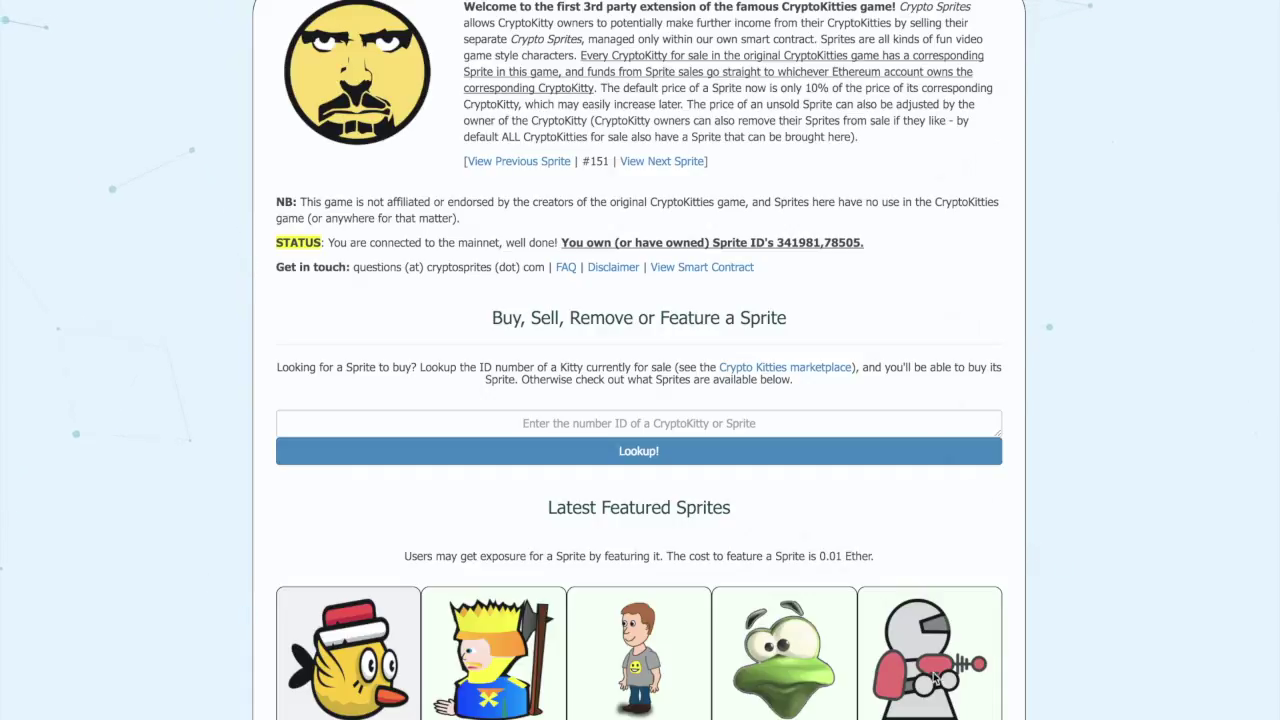
scroll(1115, 558, down, 3)
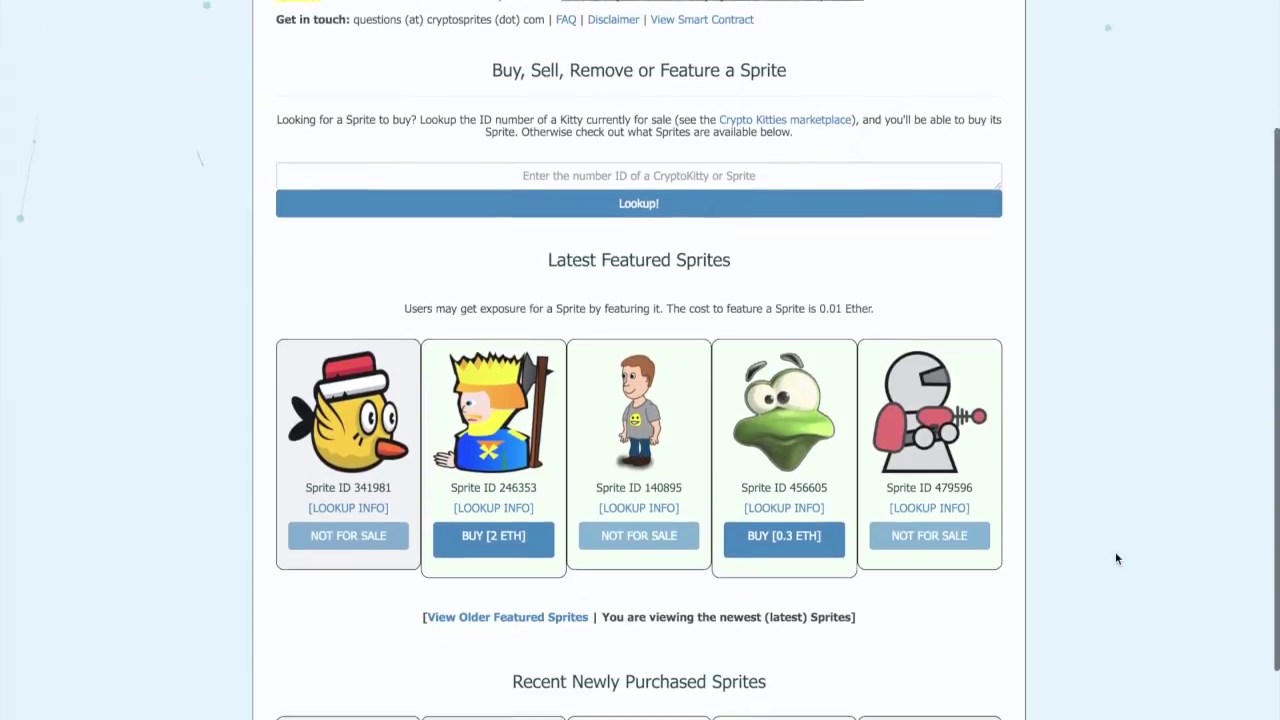
scroll(1117, 558, down, 1)
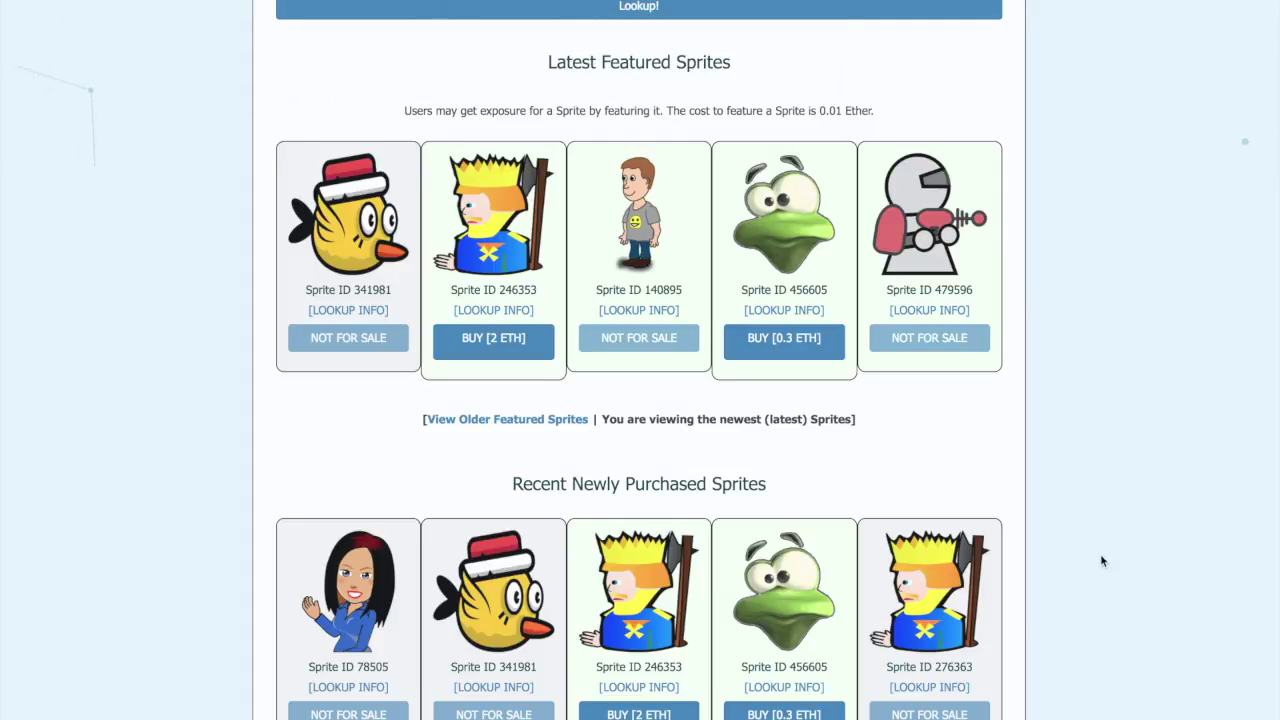
scroll(1092, 560, down, 1)
scroll(1091, 562, up, 1)
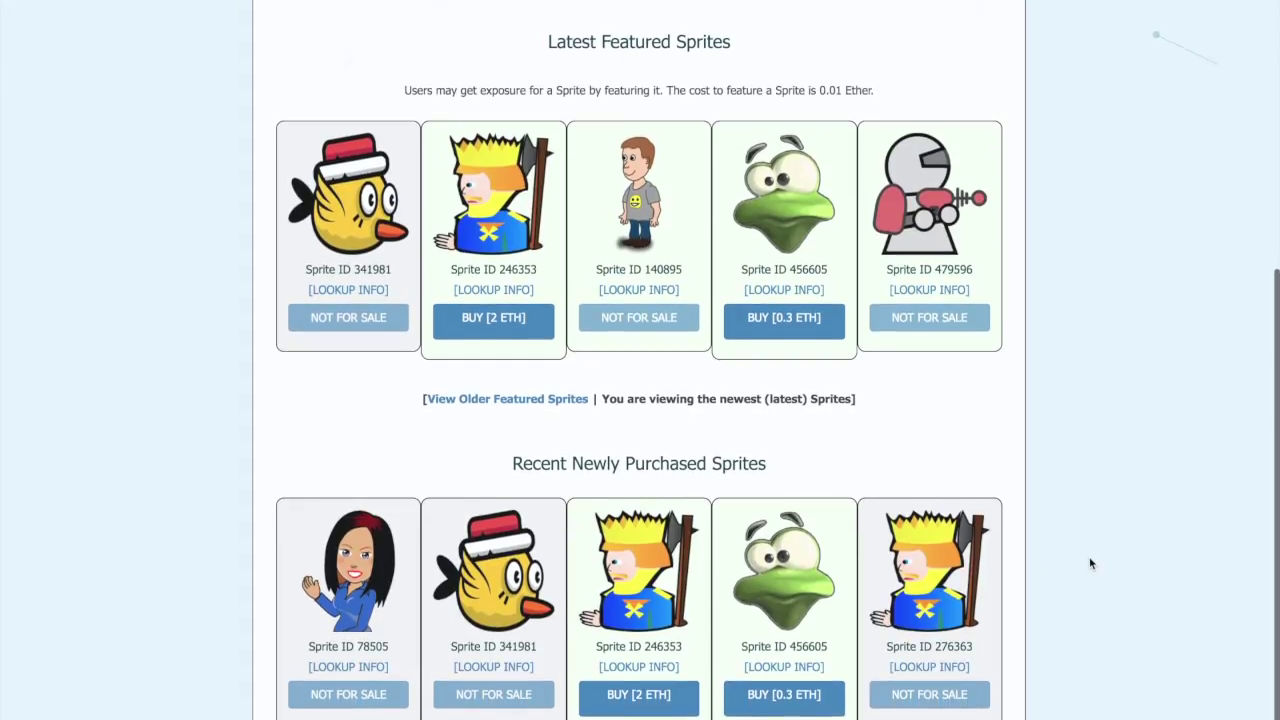
scroll(1099, 563, up, 1)
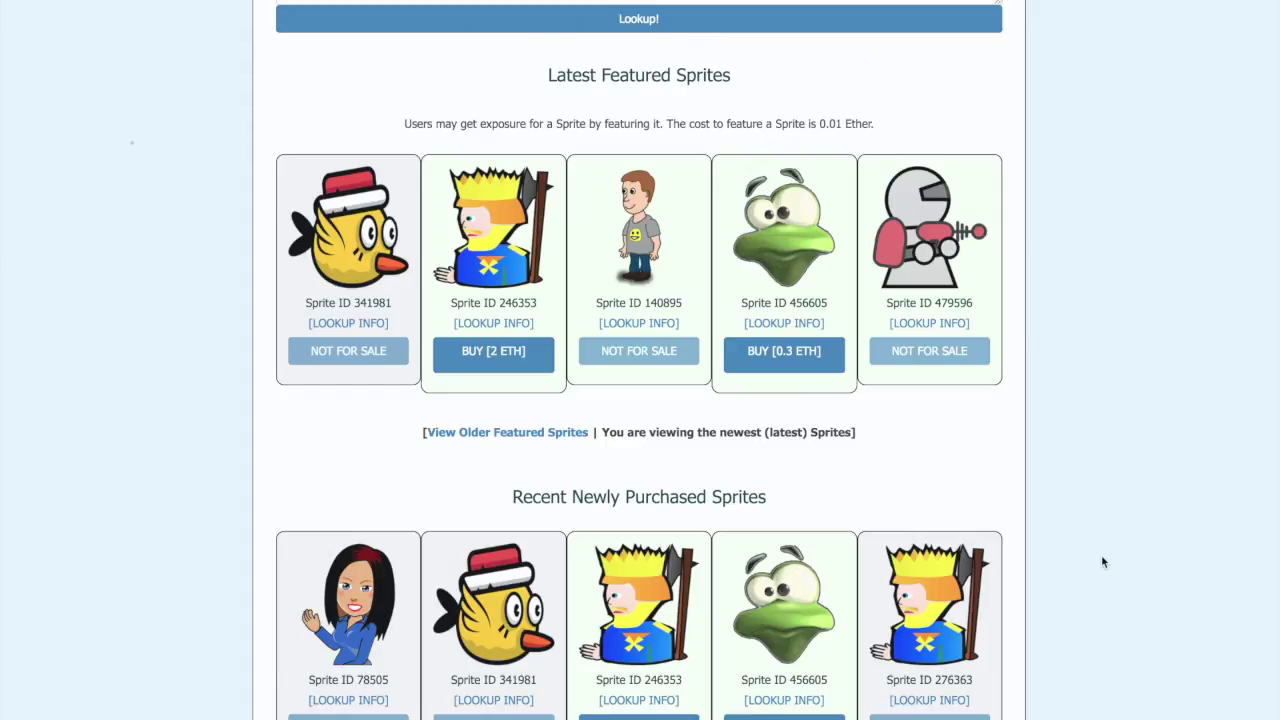
scroll(1101, 554, up, 5)
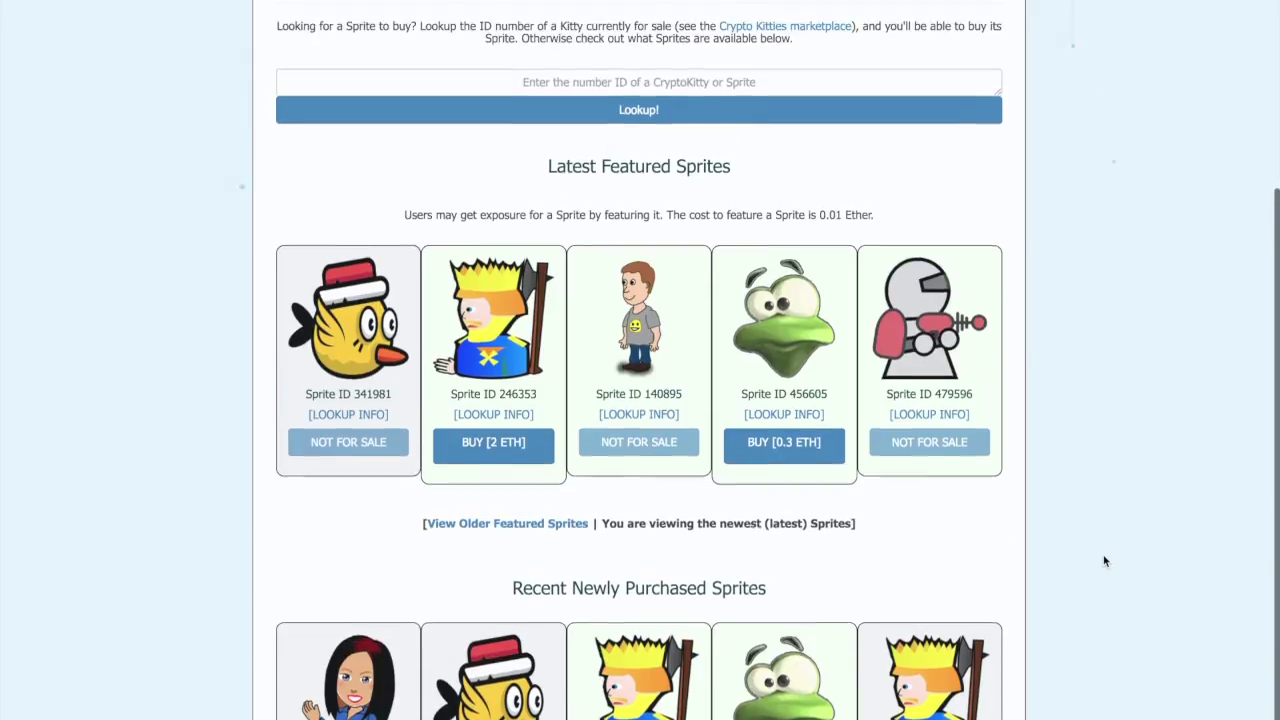